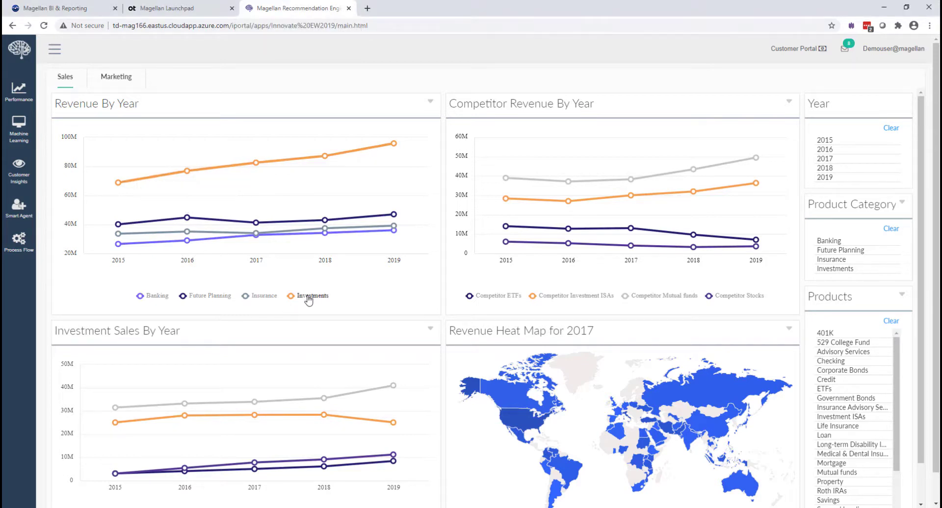
# Drill the Revenue By Year chart into Investments to plot each investment product's revenue.
pyautogui.click(328, 293)
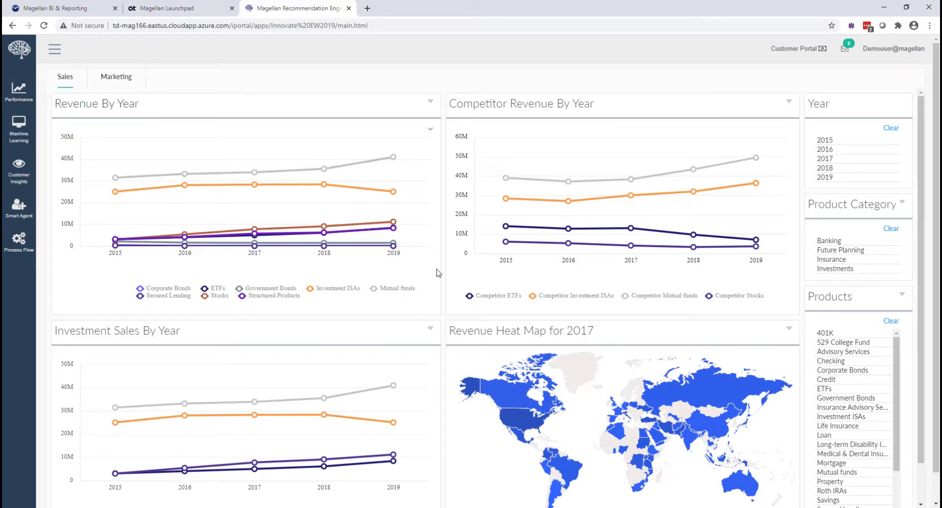
# Launch Data Discovery from the Magellan launchpad using the initial_fastdb repository.
pyautogui.click(192, 11)
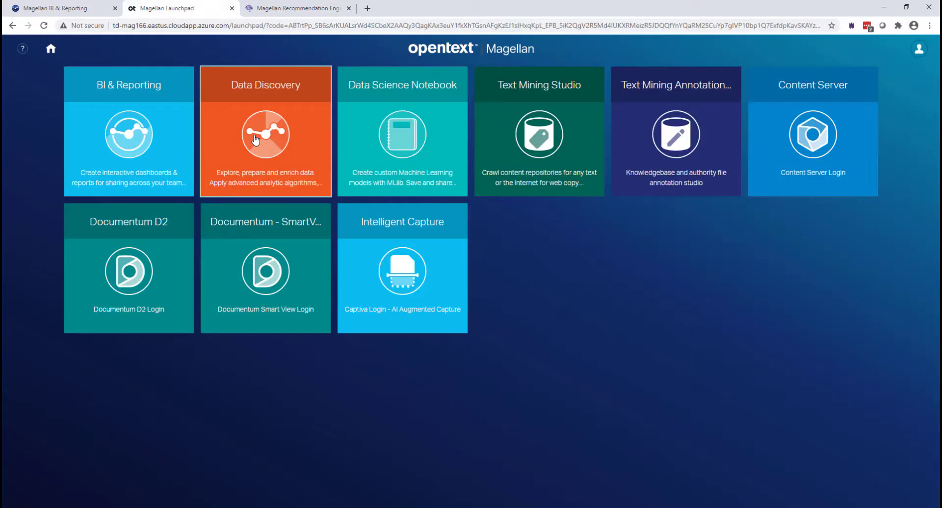
pyautogui.click(254, 140)
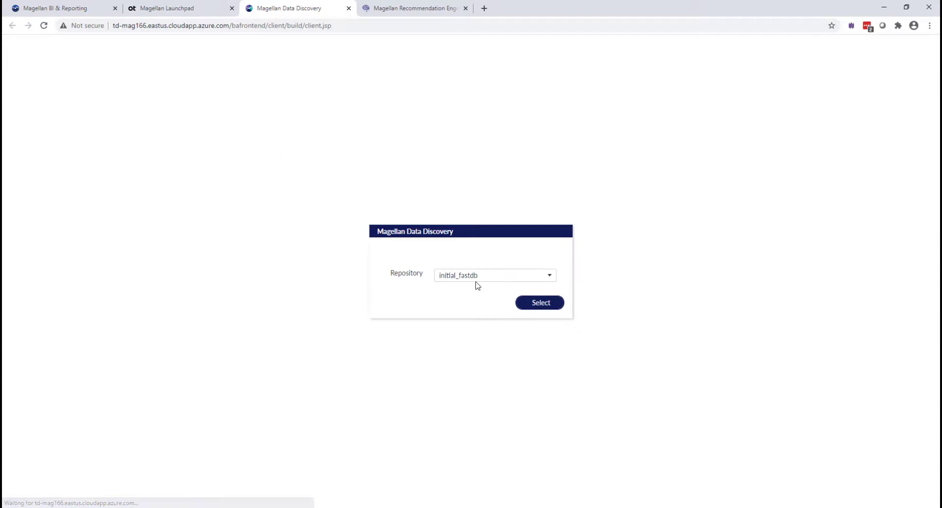
pyautogui.click(544, 303)
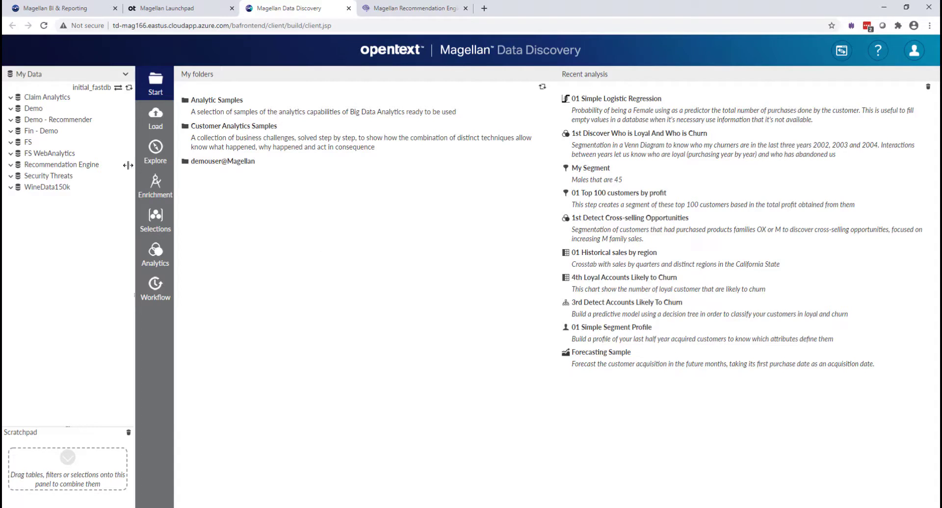
# Explore the Recommendation Engine Customers table and view its summary statistics.
pyautogui.click(10, 165)
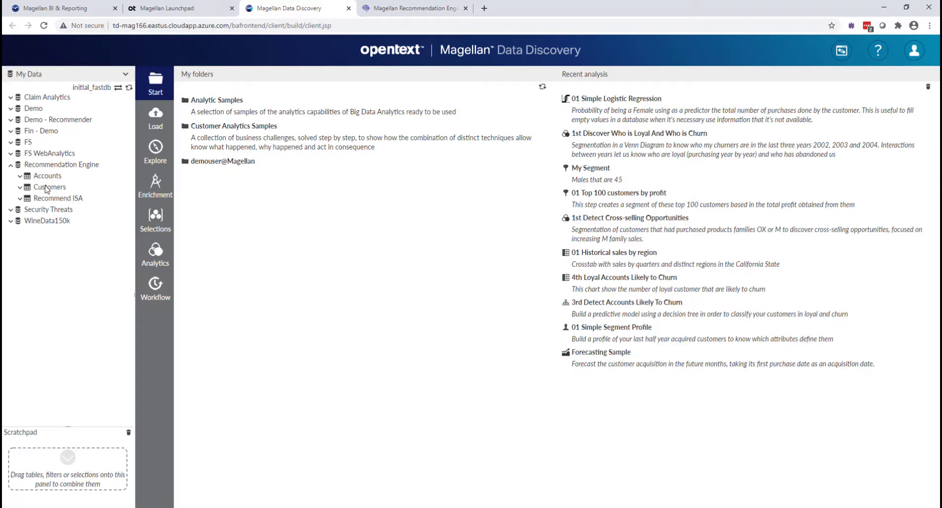
pyautogui.moveTo(46, 188); pyautogui.dragTo(162, 153)
pyautogui.click(244, 130)
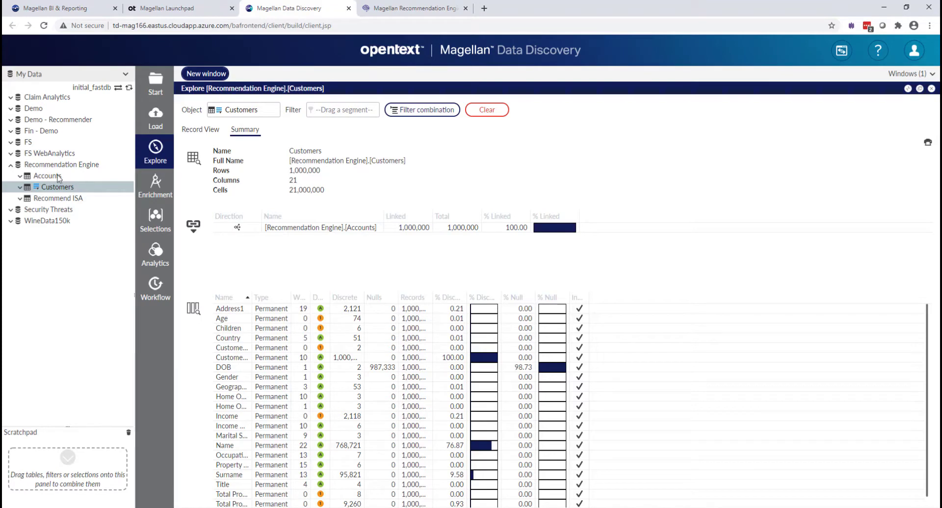
# Switch the exploration to the Accounts table and browse its individual records.
pyautogui.moveTo(58, 177); pyautogui.dragTo(248, 110)
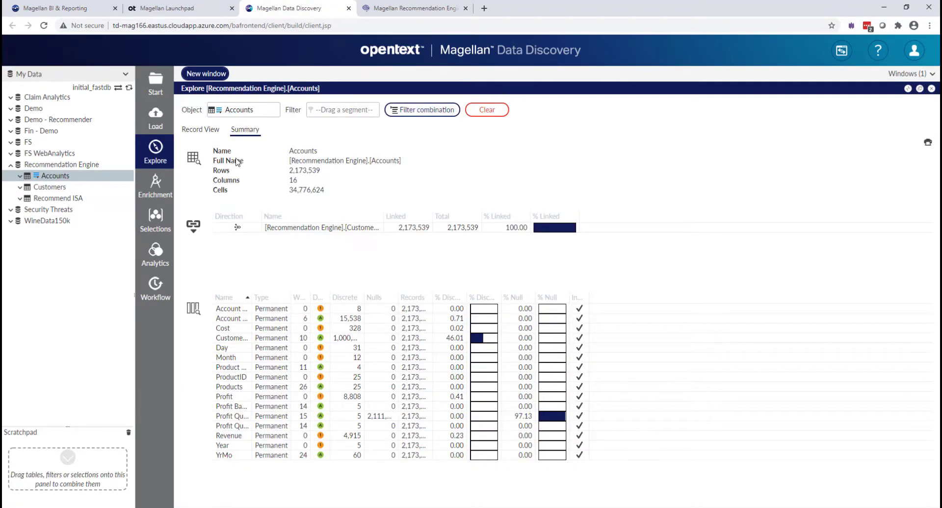
pyautogui.click(199, 130)
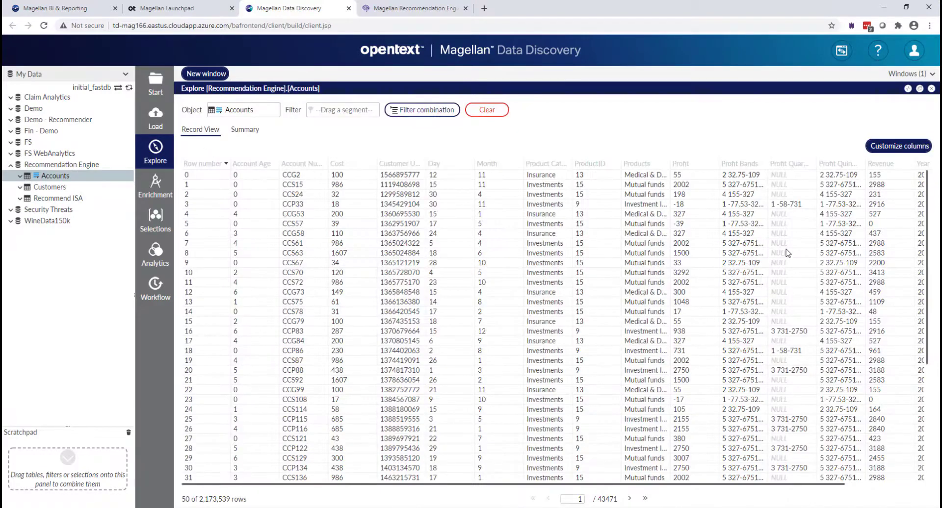
pyautogui.scroll(-3, 794, 270)
pyautogui.scroll(3, 798, 281)
pyautogui.moveTo(534, 484); pyautogui.dragTo(468, 486)
# Chart the distribution of the Customers Age field as a histogram.
pyautogui.click(21, 189)
pyautogui.moveTo(44, 212); pyautogui.dragTo(228, 105)
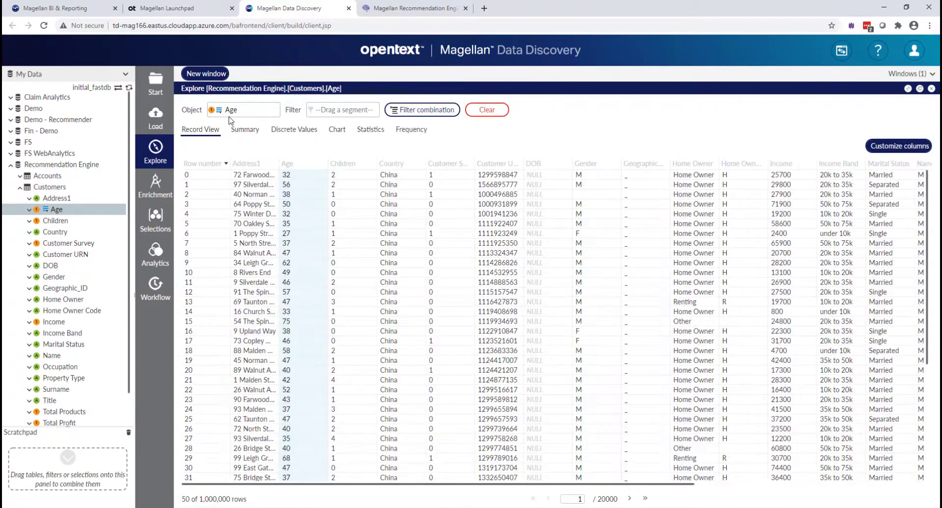
pyautogui.click(336, 130)
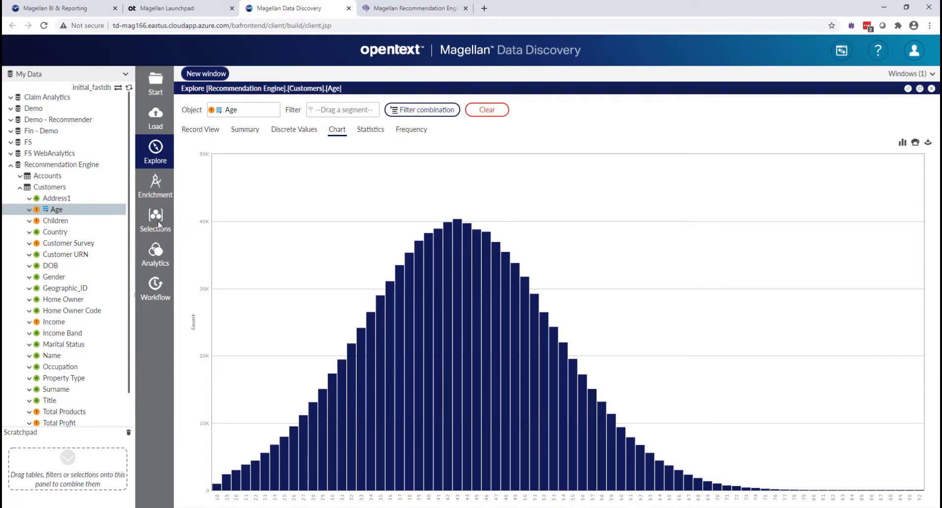
# Create a numeric-range field 'Age Band' from customer Age, split into five bands from 18 to 93.
pyautogui.click(157, 188)
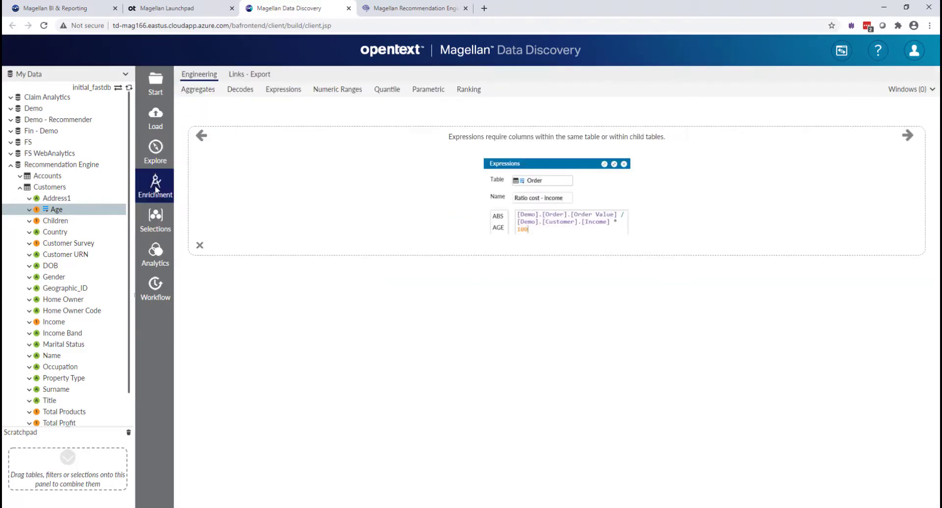
pyautogui.click(338, 89)
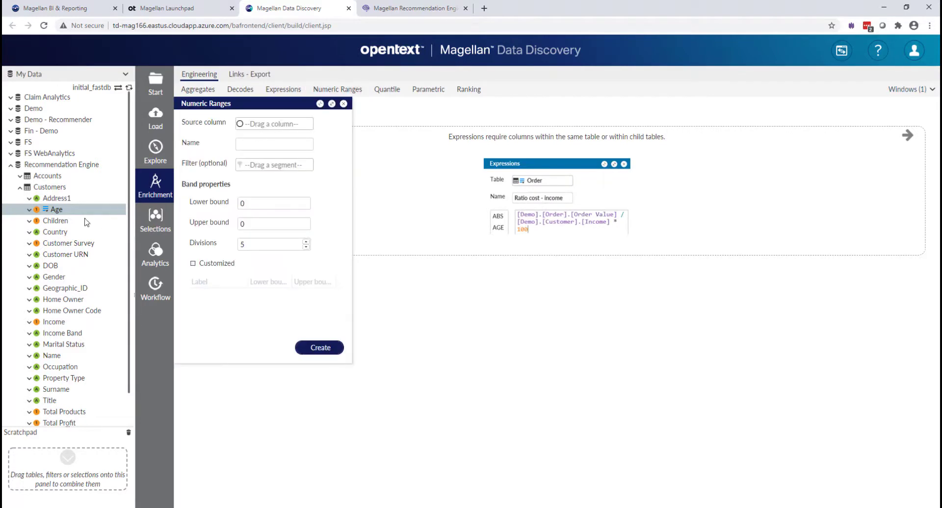
pyautogui.moveTo(61, 211); pyautogui.dragTo(273, 124)
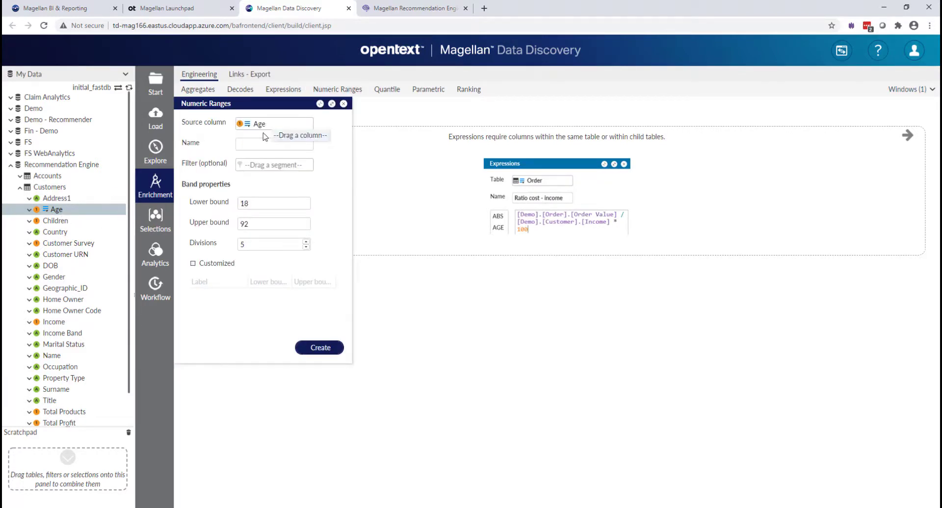
pyautogui.click(270, 141)
pyautogui.write('Age Band')
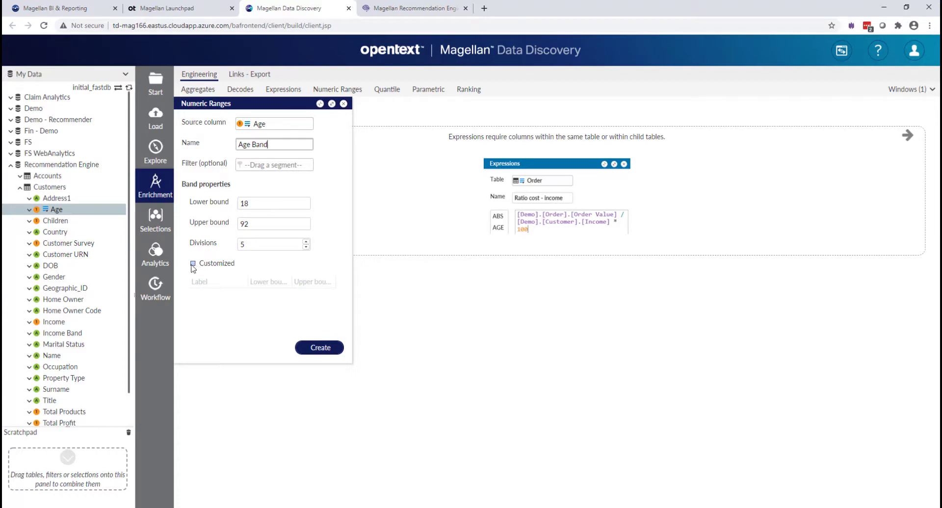
pyautogui.click(314, 350)
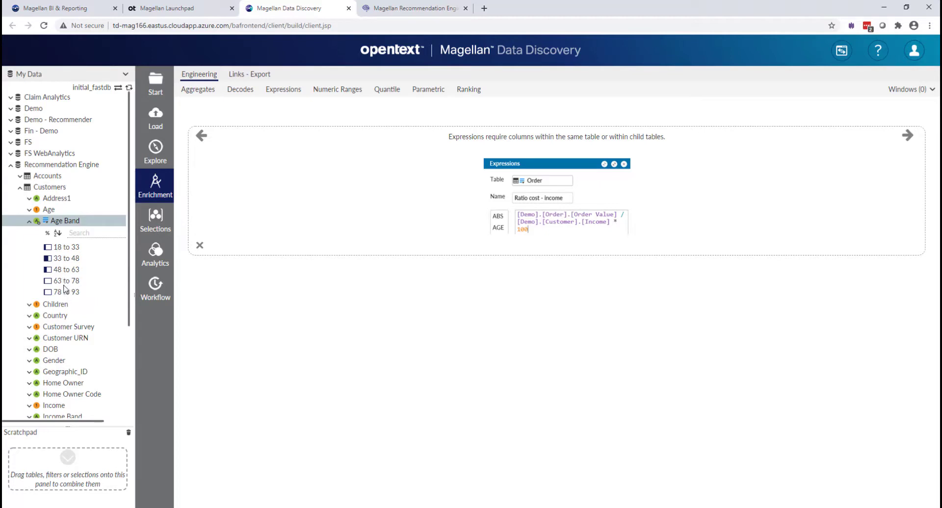
# Explore the new Age Band field to chart customer counts per age range.
pyautogui.click(30, 221)
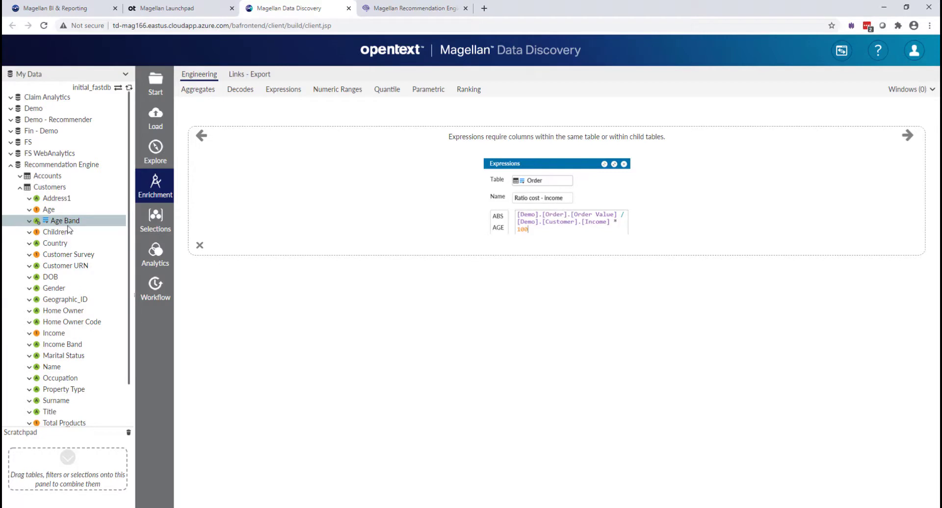
pyautogui.moveTo(69, 220); pyautogui.dragTo(156, 153)
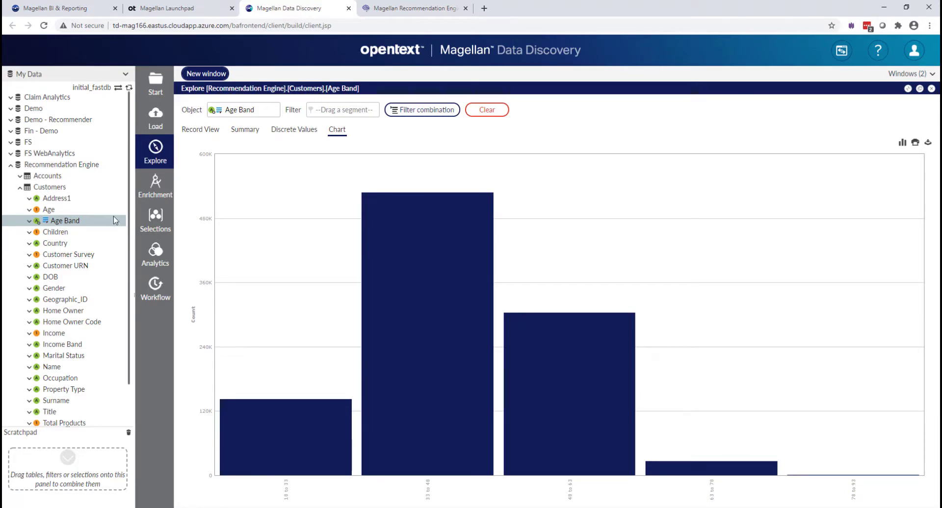
pyautogui.click(20, 187)
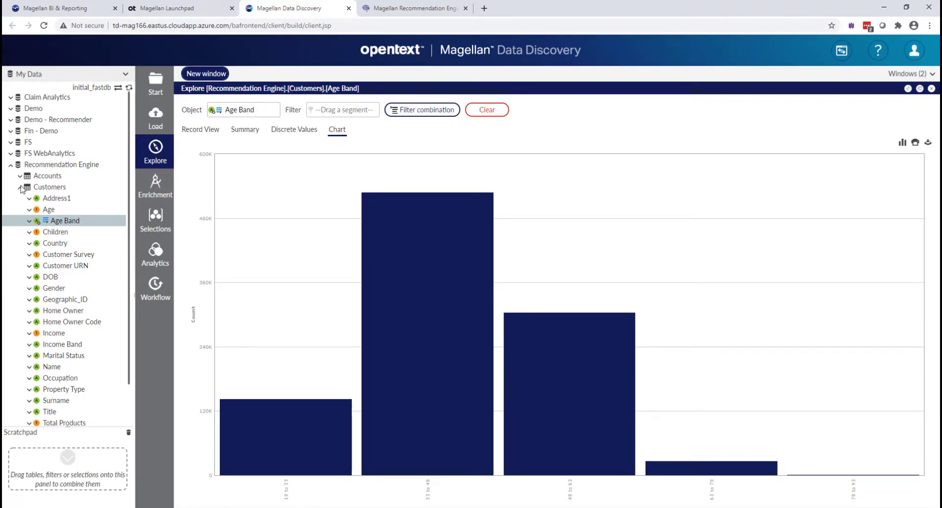
# Build a crosstab with Age Band in rows and Accounts Product Category in columns.
pyautogui.click(156, 255)
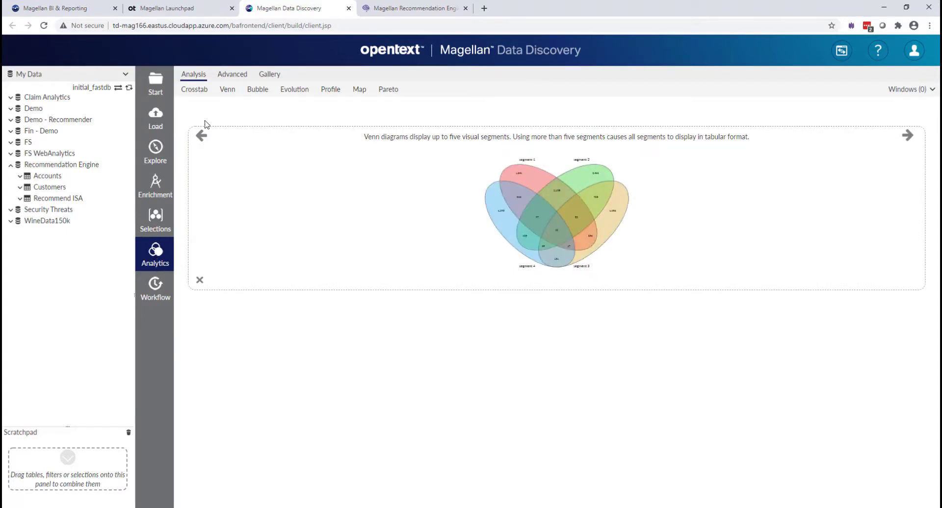
pyautogui.click(194, 89)
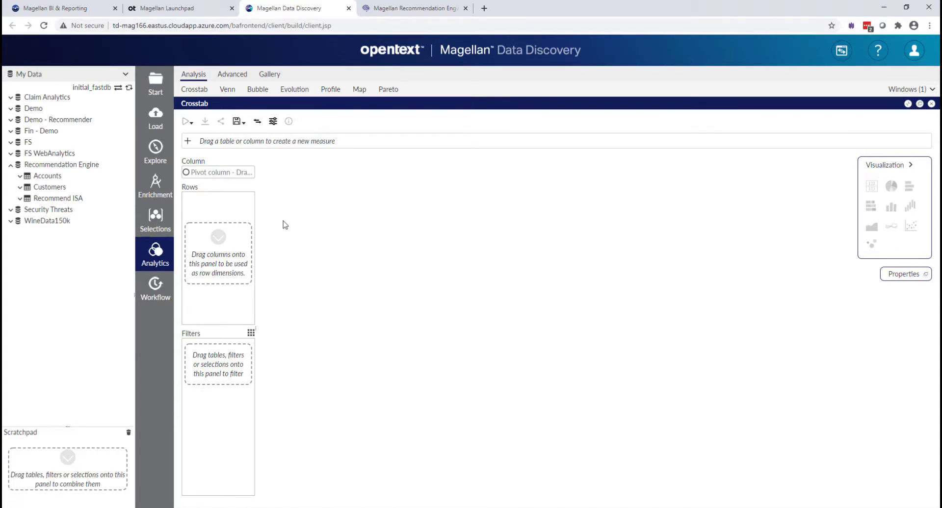
pyautogui.click(20, 187)
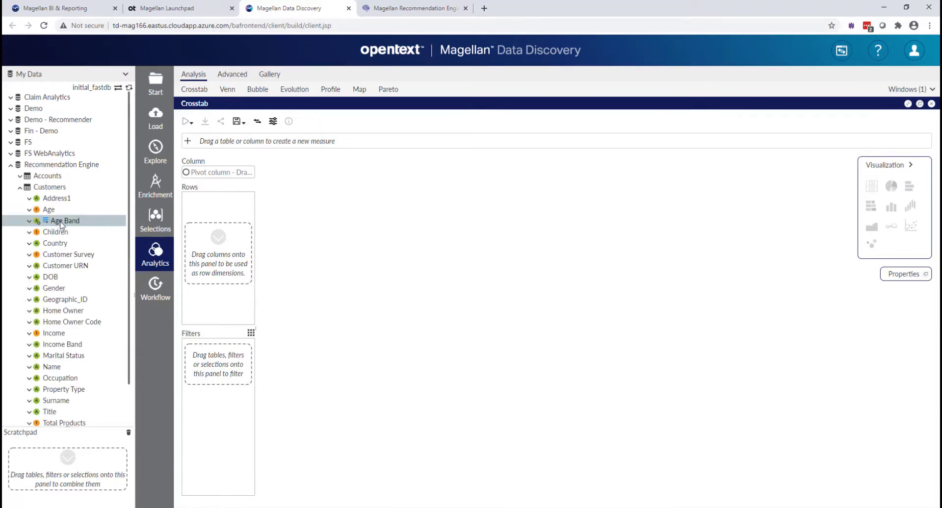
pyautogui.moveTo(61, 225); pyautogui.dragTo(218, 239)
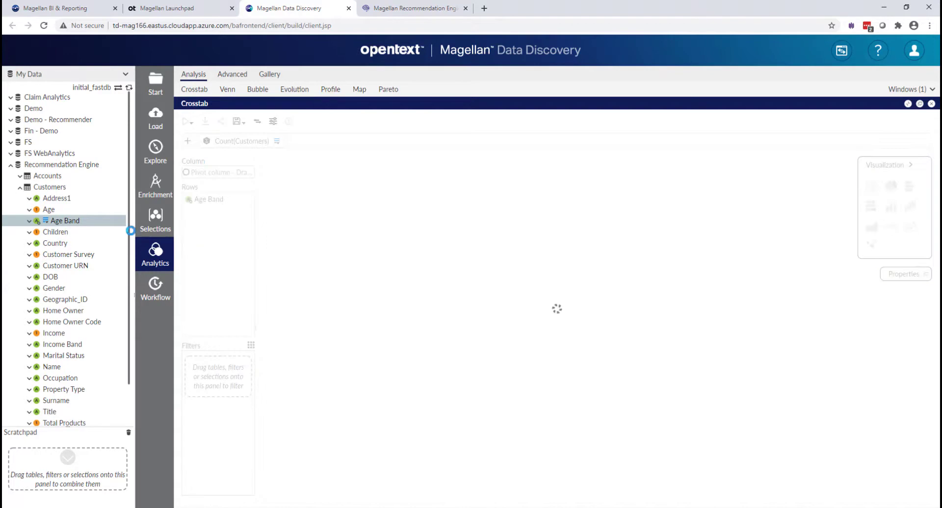
pyautogui.click(20, 187)
pyautogui.click(20, 176)
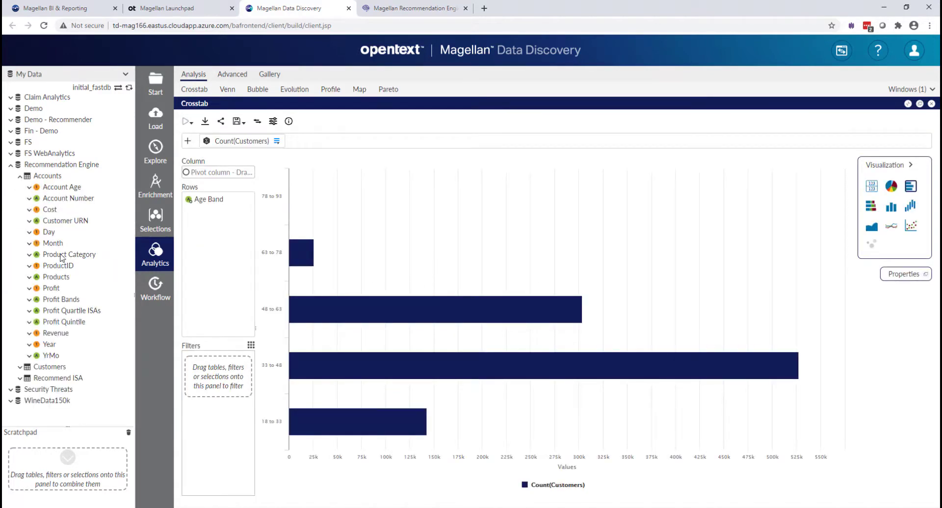
pyautogui.moveTo(61, 254); pyautogui.dragTo(219, 172)
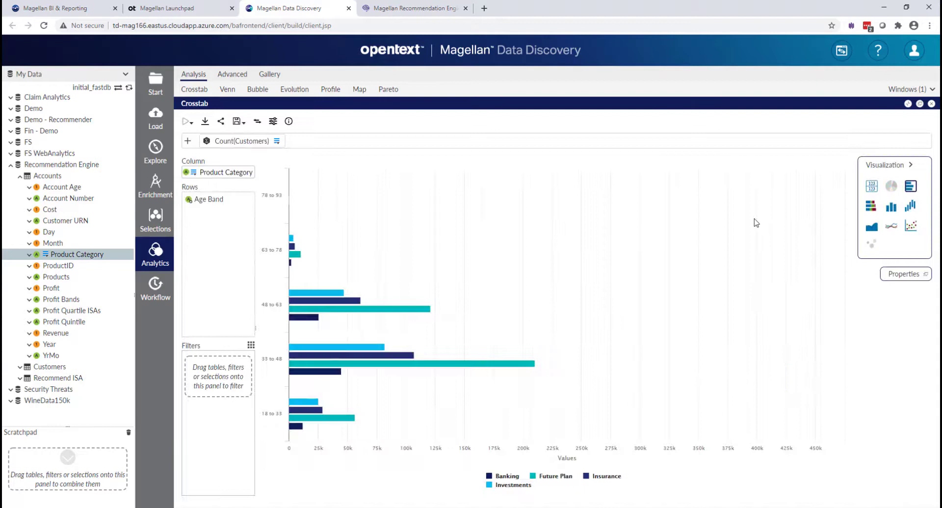
# Show the crosstab as a column chart with Product Category in rows and Age Band in columns.
pyautogui.click(891, 210)
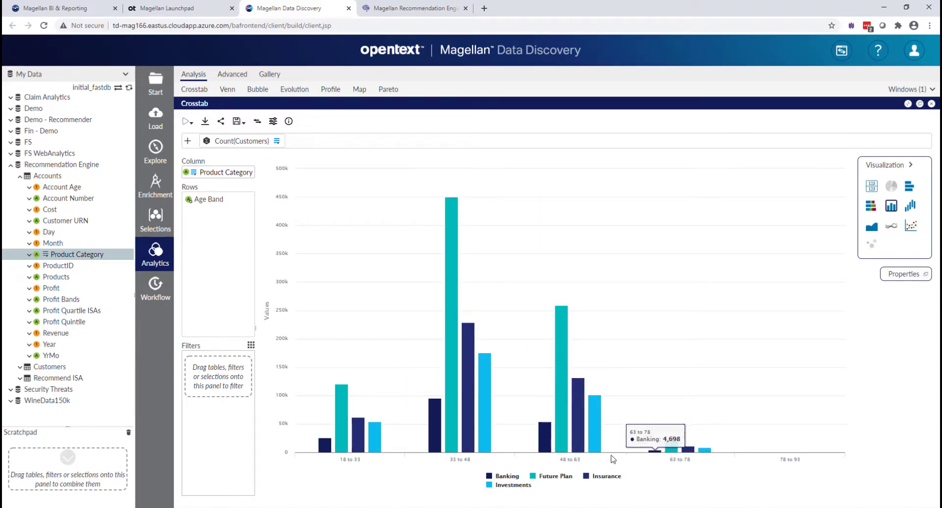
pyautogui.moveTo(223, 173)
pyautogui.mouseDown()
pyautogui.moveTo(224, 228)
pyautogui.moveTo(223, 178)
pyautogui.mouseUp()
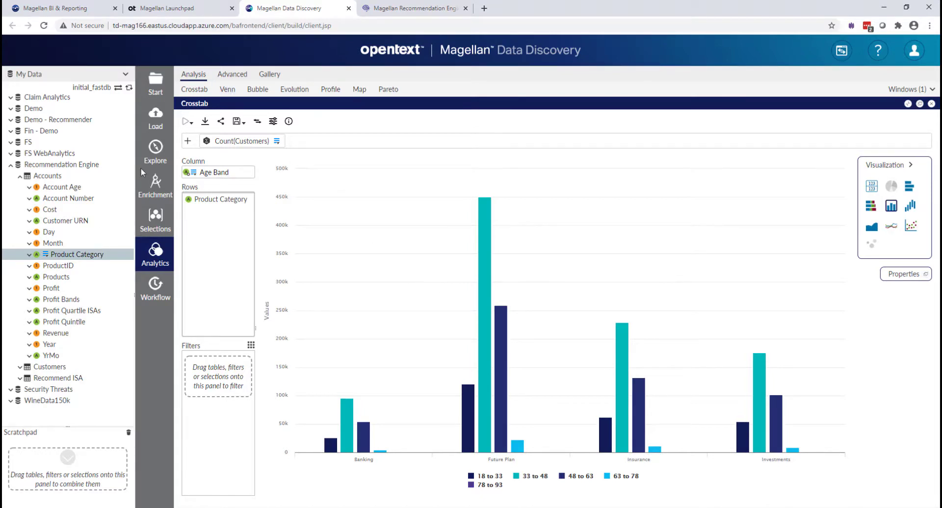
# Chart Product Category discrete values sorted by percentage, largest first.
pyautogui.moveTo(83, 256); pyautogui.dragTo(153, 158)
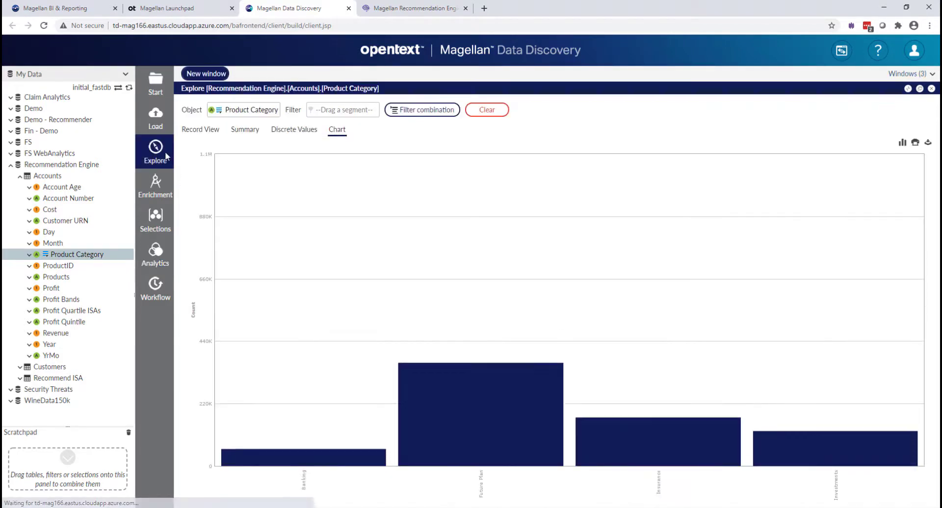
pyautogui.click(296, 132)
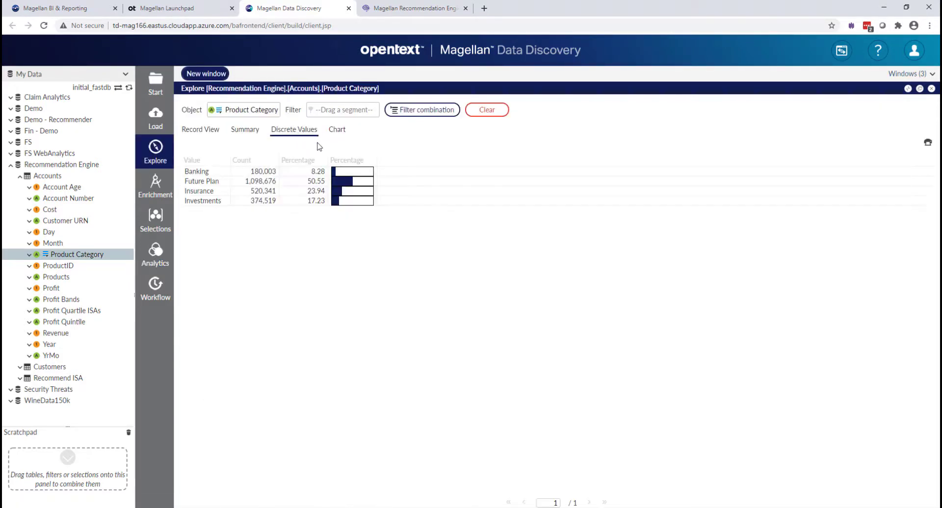
pyautogui.click(302, 161)
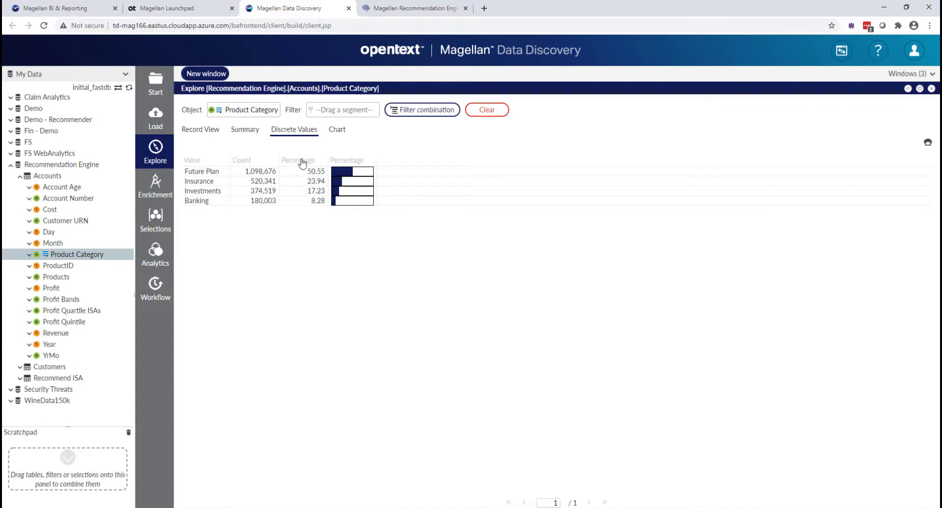
pyautogui.click(338, 131)
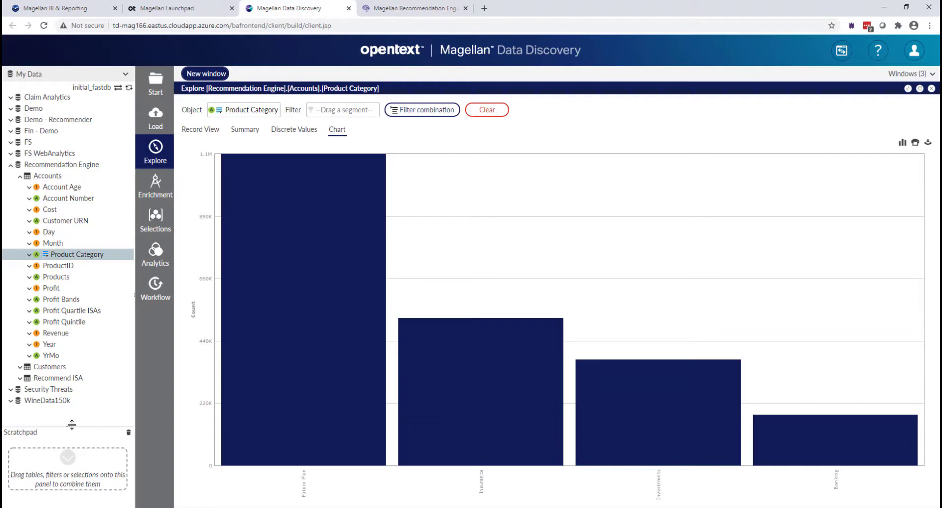
# Save Future Plan and Insurance category filters to the Scratchpad.
pyautogui.moveTo(67, 425); pyautogui.dragTo(67, 387)
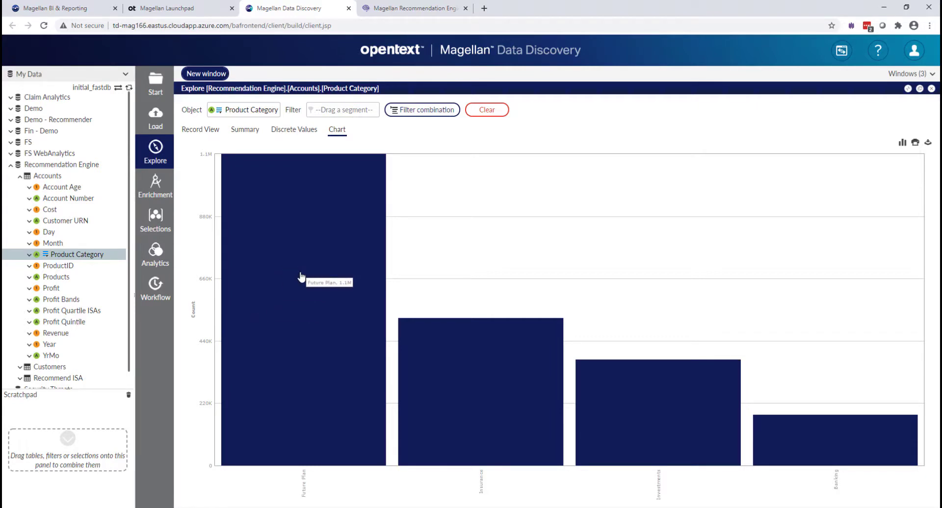
pyautogui.moveTo(301, 277); pyautogui.dragTo(49, 427)
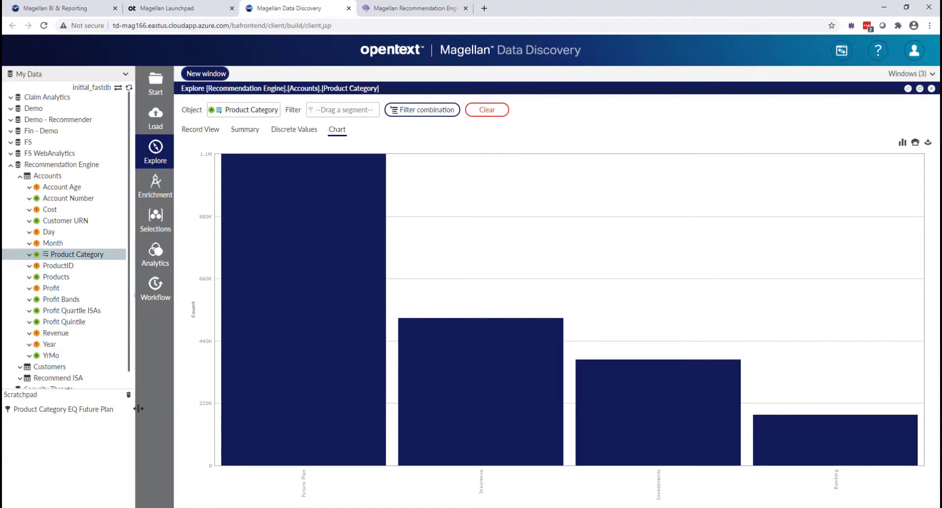
pyautogui.click(480, 387)
# Save an Investments filter and build a Venn of the Future Plan, Insurance and Investments segments.
pyautogui.click(653, 398)
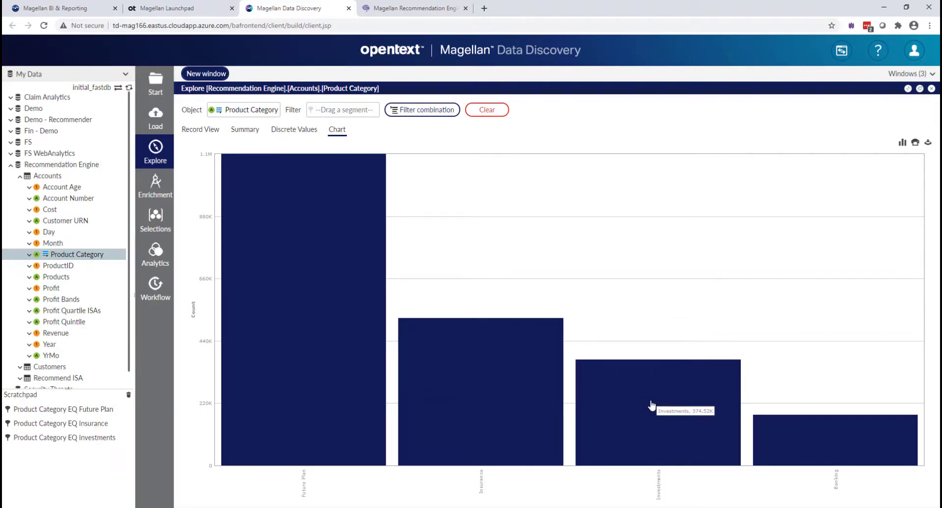
pyautogui.click(153, 260)
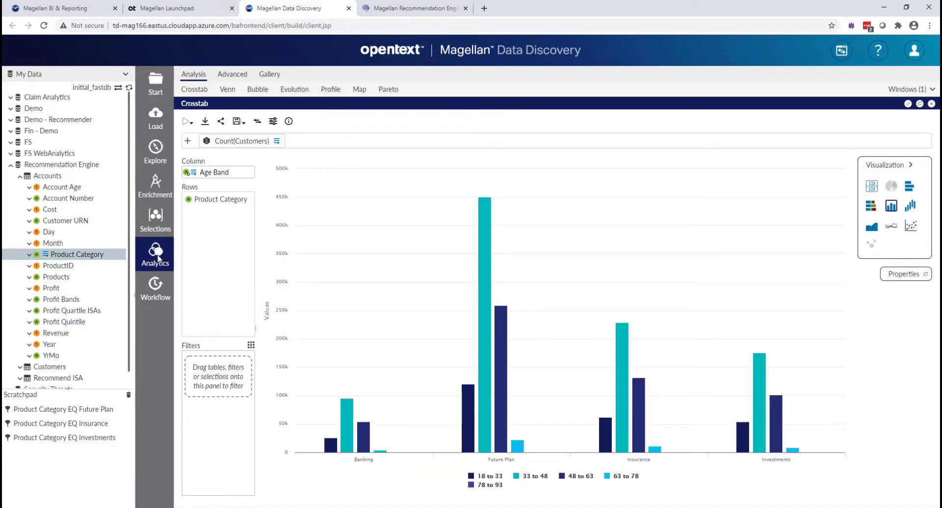
pyautogui.click(228, 89)
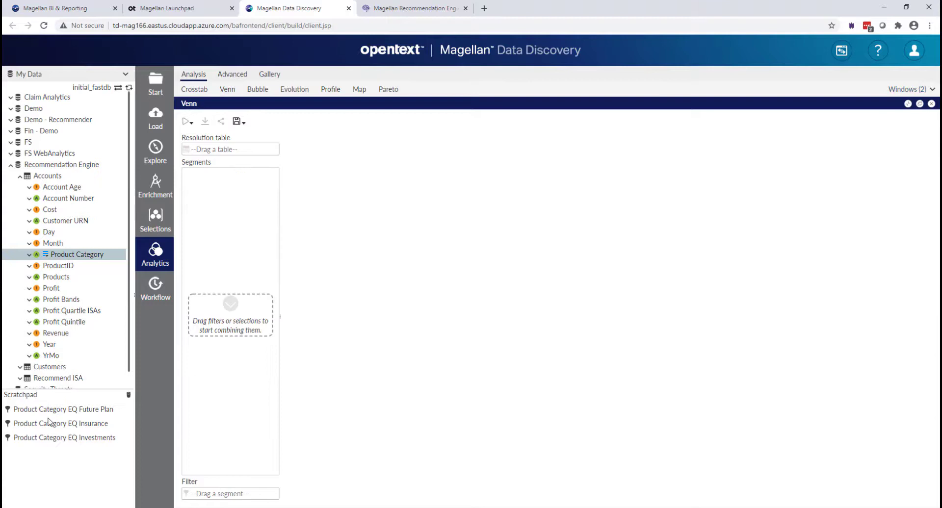
pyautogui.moveTo(51, 412); pyautogui.dragTo(231, 309)
pyautogui.moveTo(73, 422); pyautogui.dragTo(206, 353)
pyautogui.moveTo(93, 437); pyautogui.dragTo(215, 348)
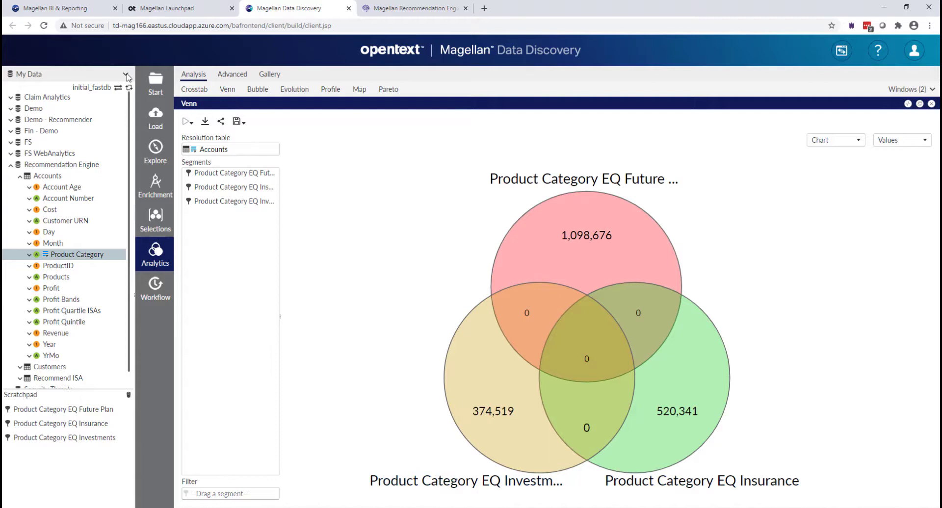
pyautogui.click(20, 176)
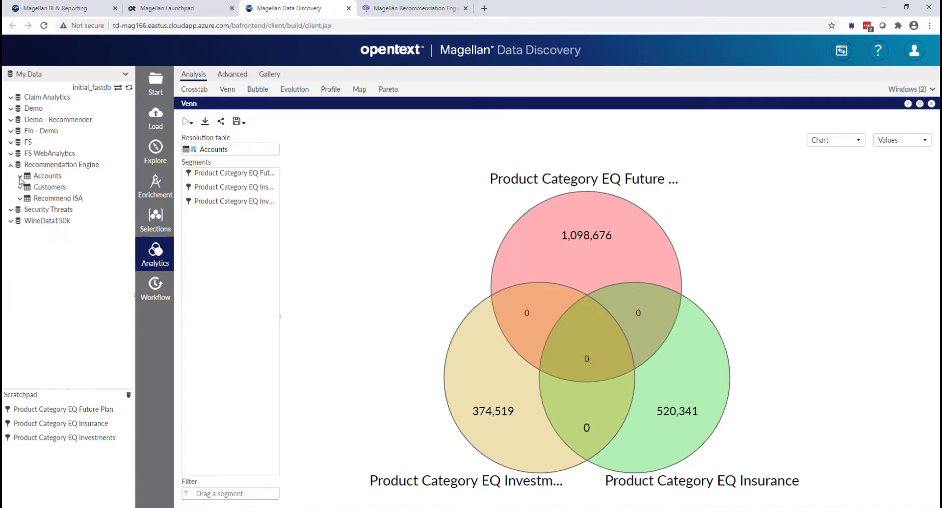
# Resolve the Venn on the Customers table so 113,819 customers show in all three products.
pyautogui.click(48, 189)
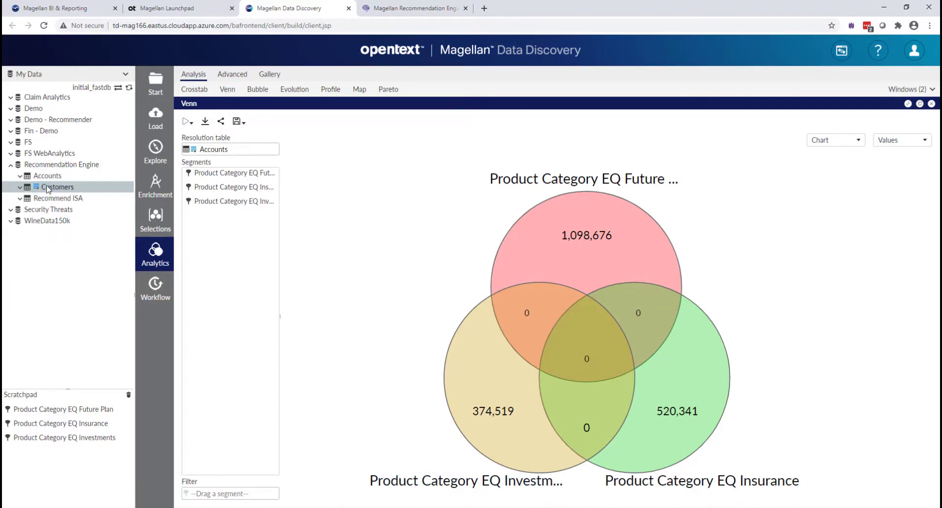
pyautogui.moveTo(48, 189); pyautogui.dragTo(222, 149)
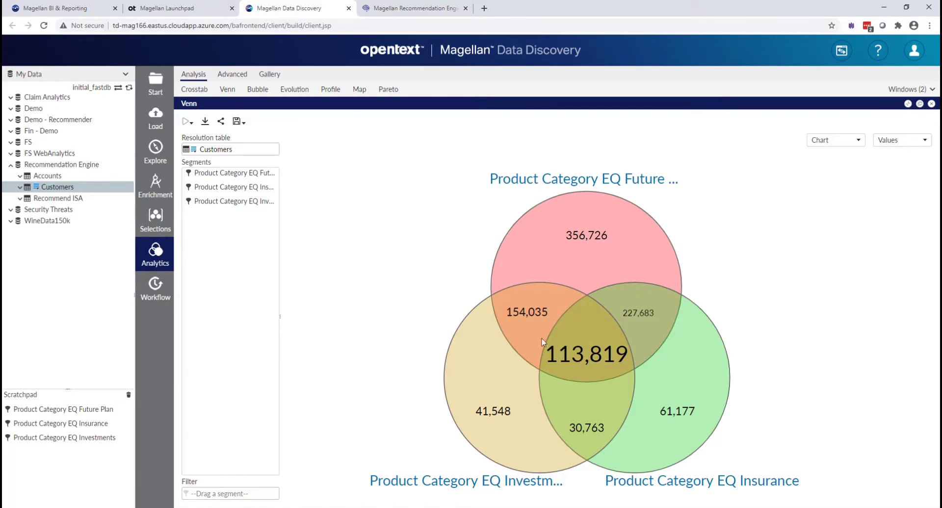
# Save the Venn's three-way overlap as a segment named 'All Three'.
pyautogui.click(584, 328)
pyautogui.click(29, 452)
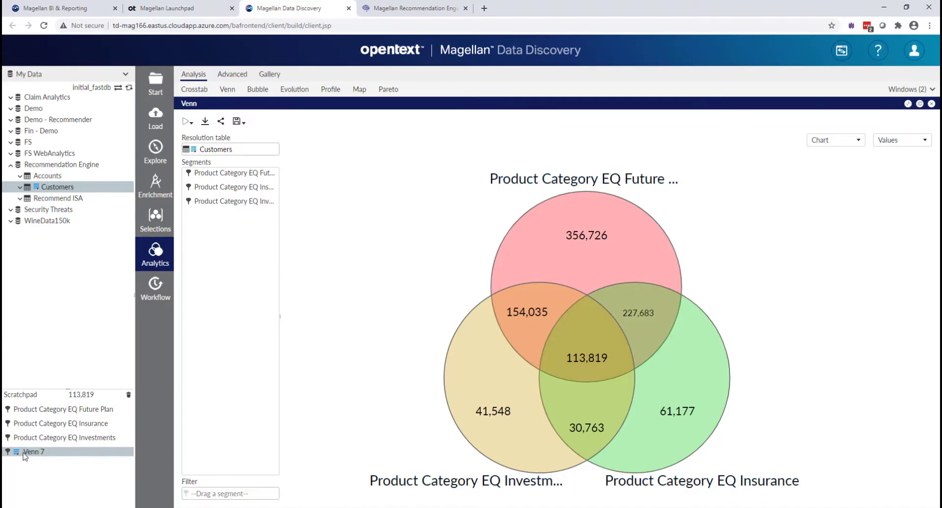
pyautogui.rightClick(20, 452)
pyautogui.click(43, 264)
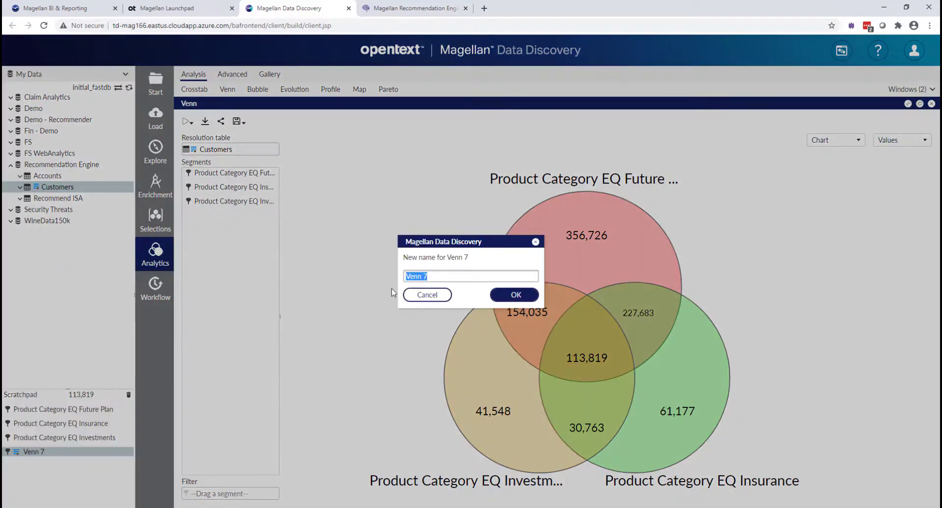
pyautogui.write('All Three')
pyautogui.press('Return')
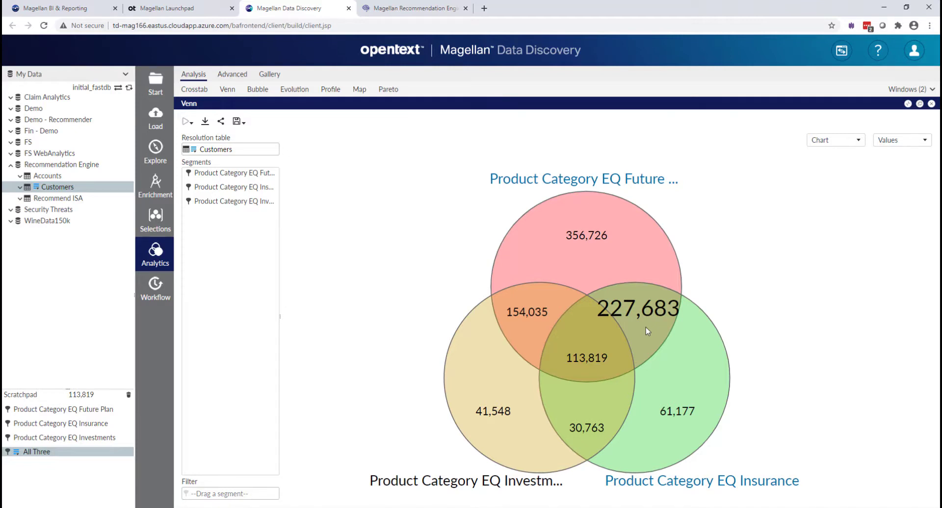
# Save the 227,683 Future Plan–Insurance overlap as 'No Investment Products' and enlarge the Scratchpad list.
pyautogui.moveTo(646, 328); pyautogui.dragTo(35, 466)
pyautogui.rightClick(21, 465)
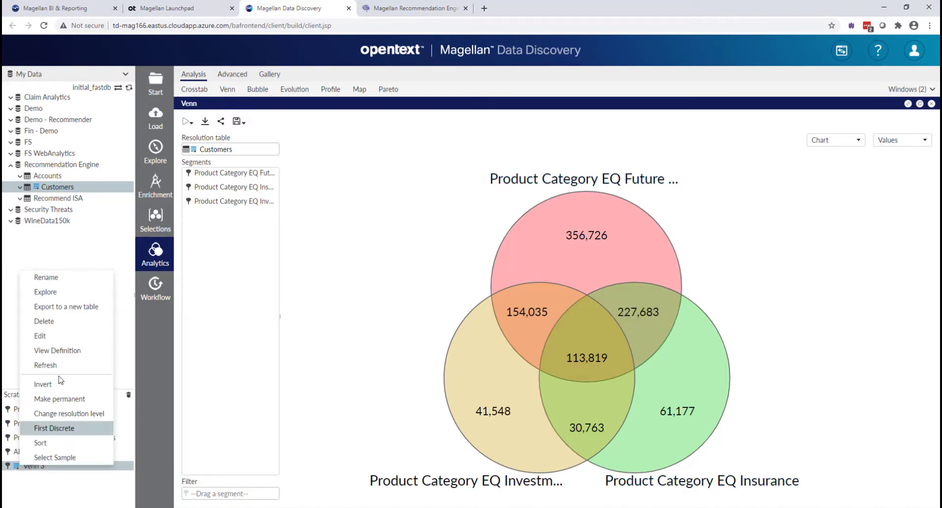
pyautogui.click(76, 279)
pyautogui.write('No')
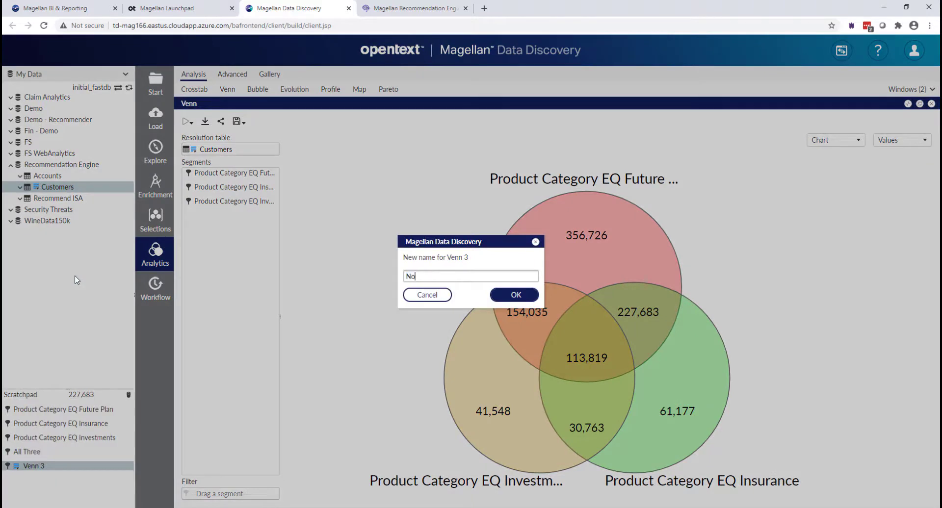
pyautogui.write(' Investment Products')
pyautogui.press('Return')
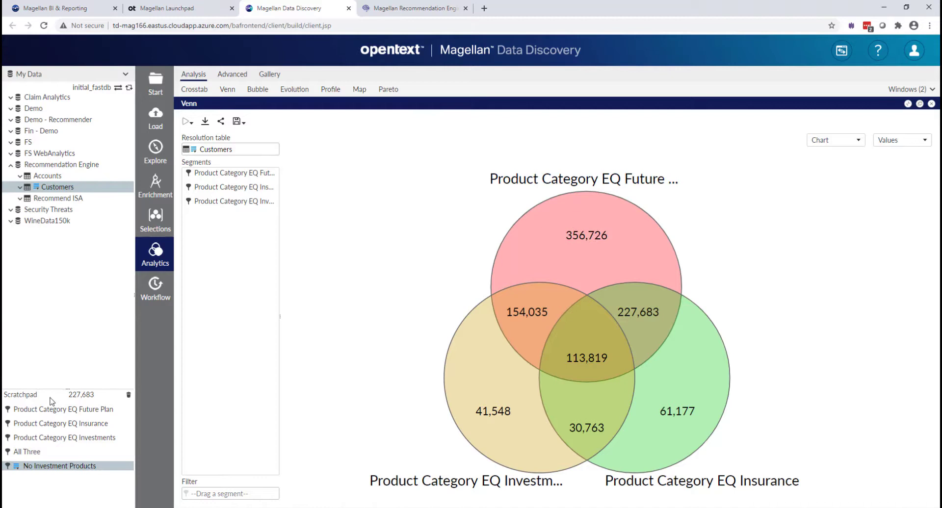
pyautogui.moveTo(55, 390); pyautogui.dragTo(56, 376)
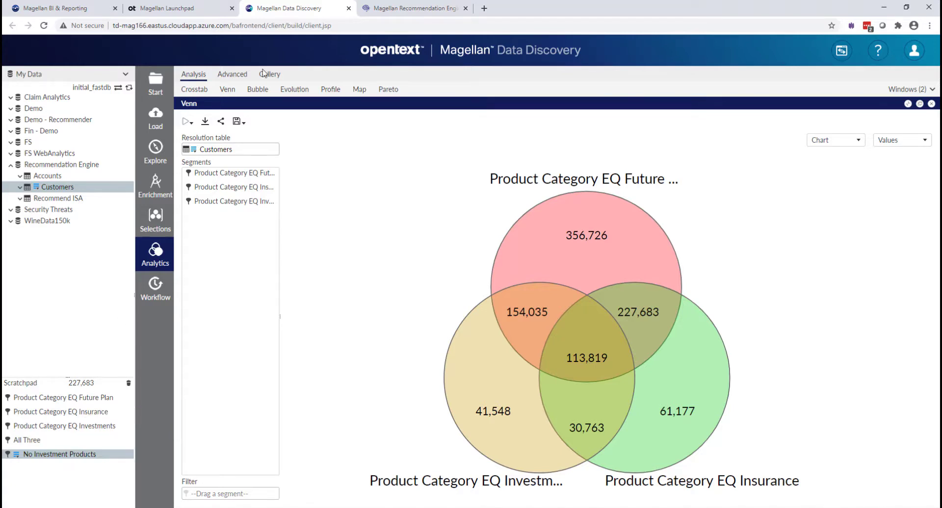
# Start a Profile with No Investment Products as the segment and All Three as the baseline.
pyautogui.click(329, 91)
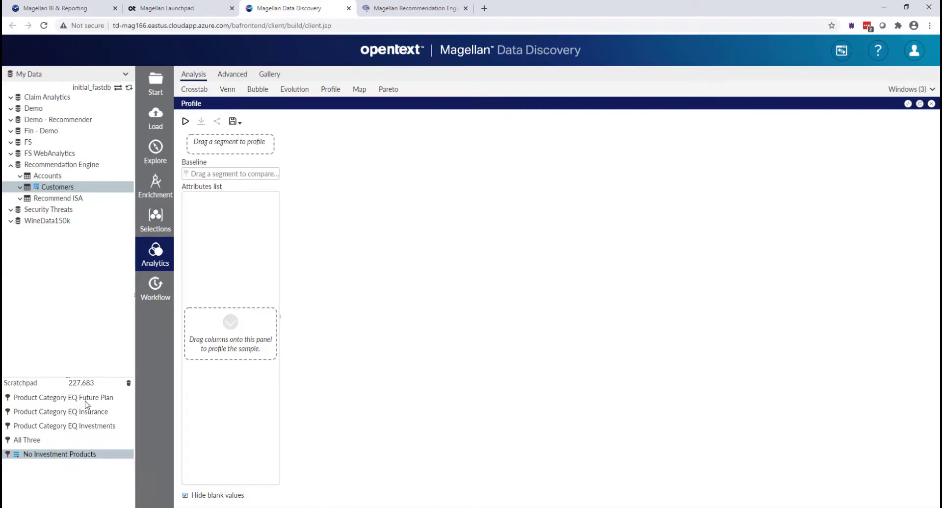
pyautogui.moveTo(59, 454); pyautogui.dragTo(226, 145)
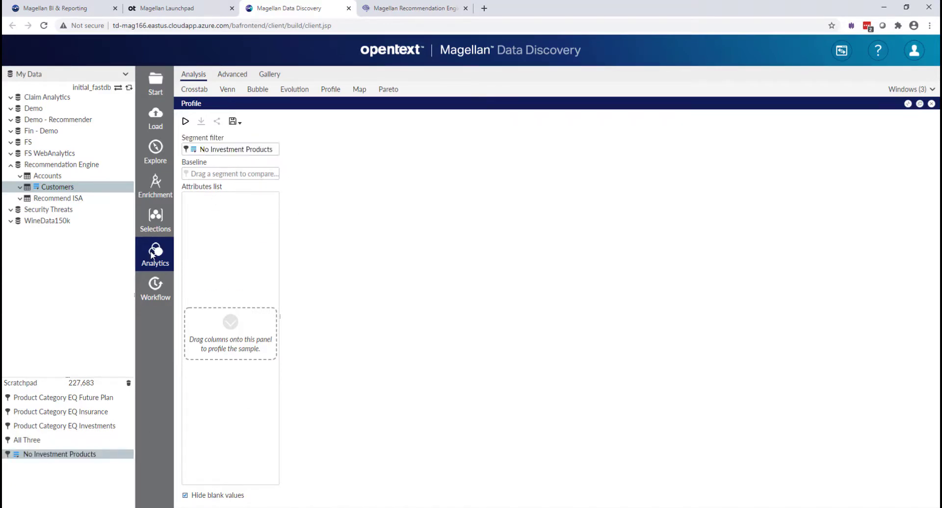
pyautogui.moveTo(26, 442); pyautogui.dragTo(222, 175)
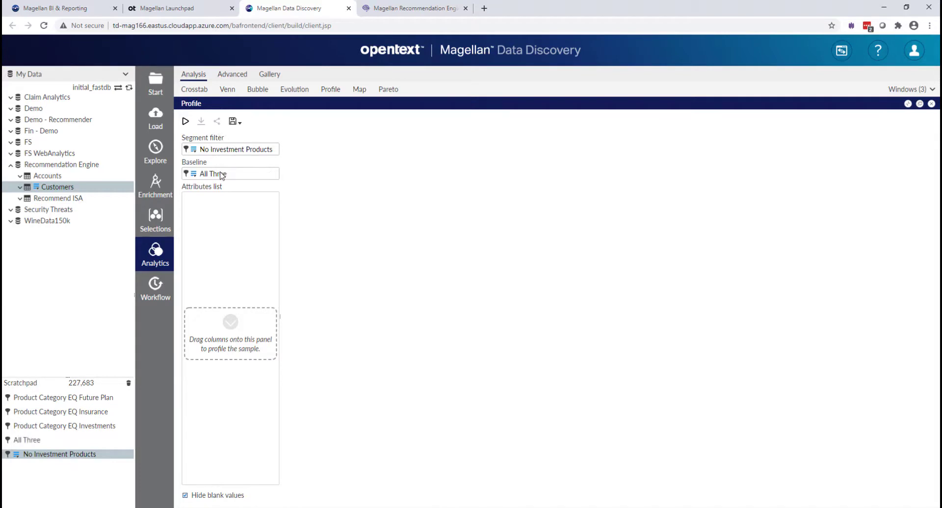
# Add Age Band, Children, Gender, Home Owner, Income Band, Marital Status and Occupation as profile attributes.
pyautogui.click(20, 187)
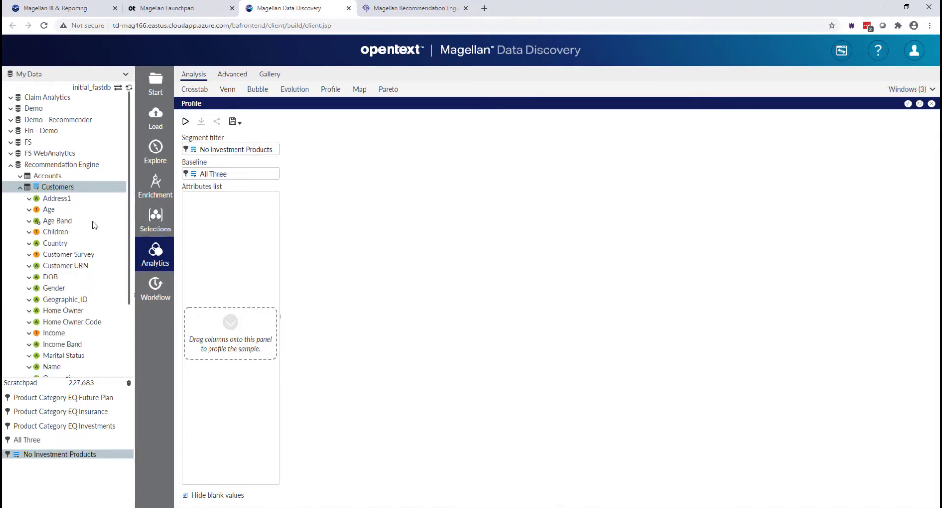
pyautogui.moveTo(56, 222); pyautogui.dragTo(243, 231)
pyautogui.moveTo(57, 232); pyautogui.dragTo(251, 256)
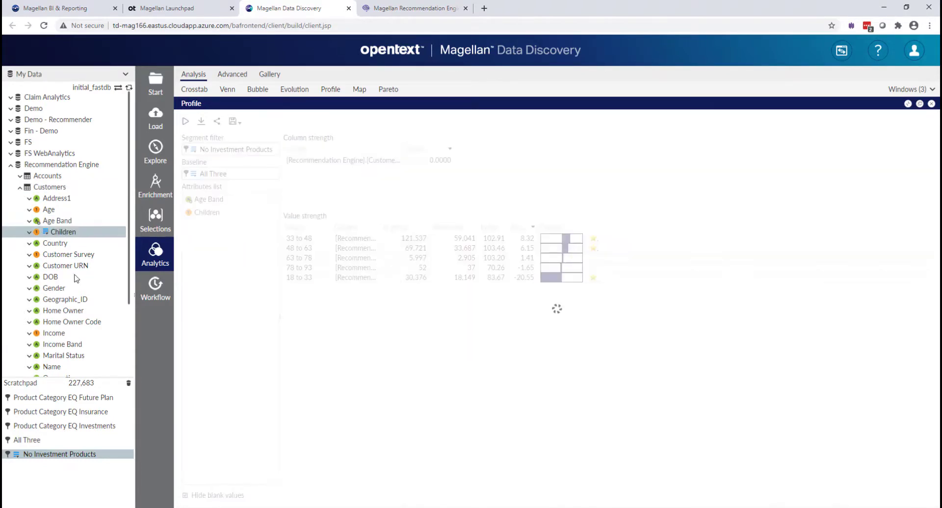
pyautogui.moveTo(55, 290); pyautogui.dragTo(208, 293)
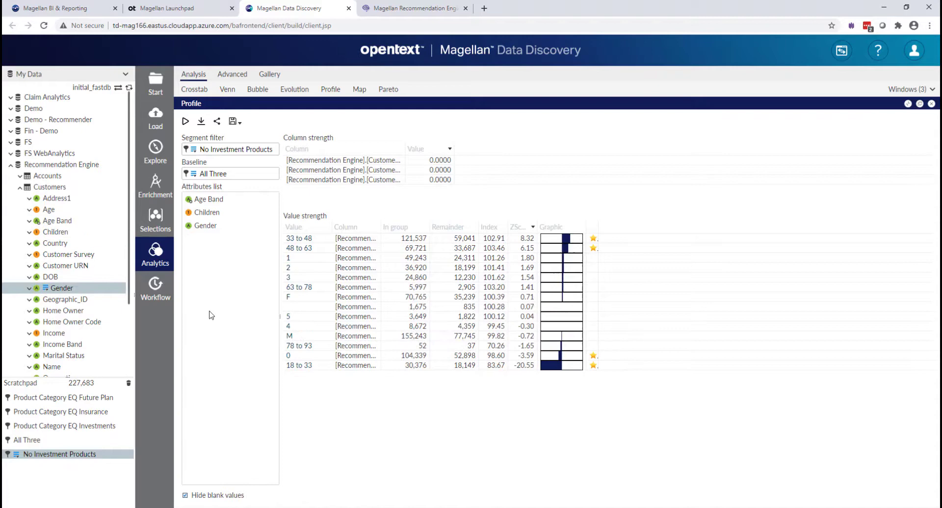
pyautogui.moveTo(62, 310); pyautogui.dragTo(216, 239)
pyautogui.moveTo(62, 344); pyautogui.dragTo(219, 340)
pyautogui.scroll(-2, 64, 314)
pyautogui.moveTo(64, 307); pyautogui.dragTo(216, 332)
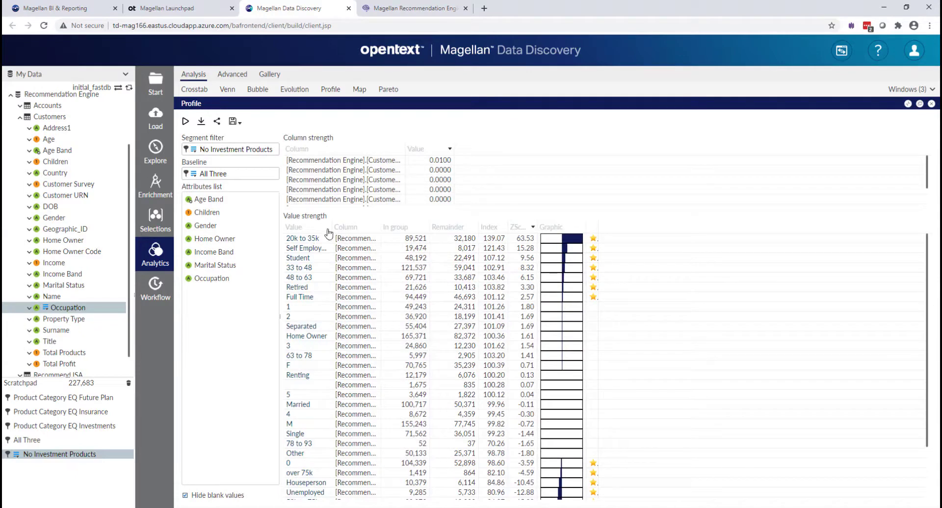
# Widen the Column, ZScore and star columns of the value strength table.
pyautogui.moveTo(381, 225); pyautogui.dragTo(515, 221)
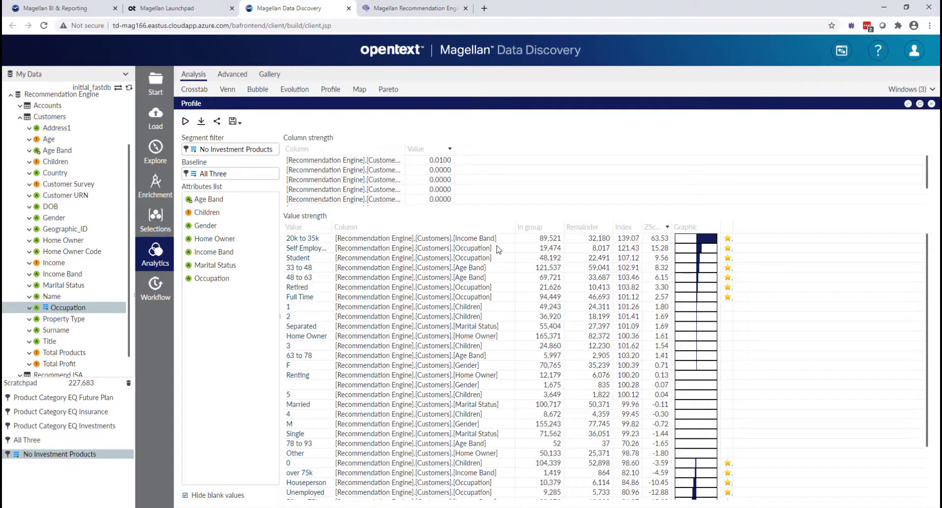
pyautogui.moveTo(671, 228); pyautogui.dragTo(680, 228)
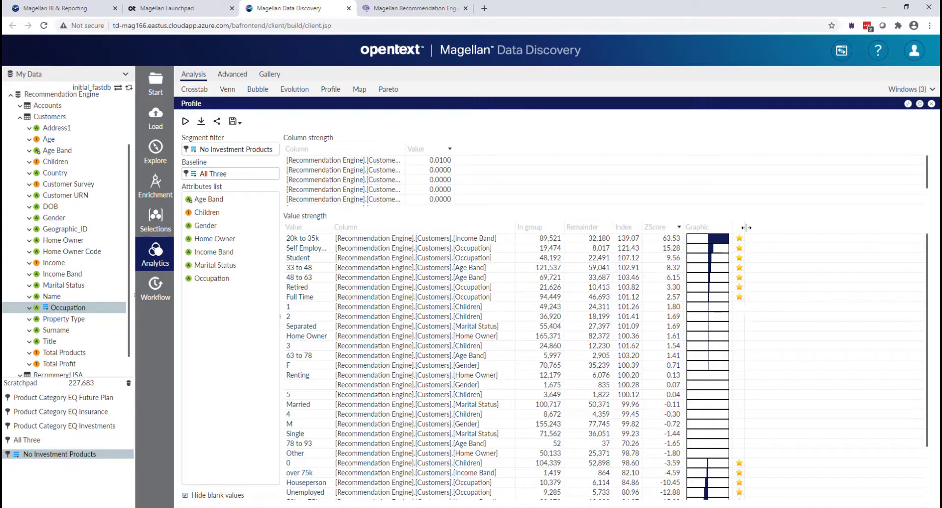
pyautogui.moveTo(746, 227); pyautogui.dragTo(750, 227)
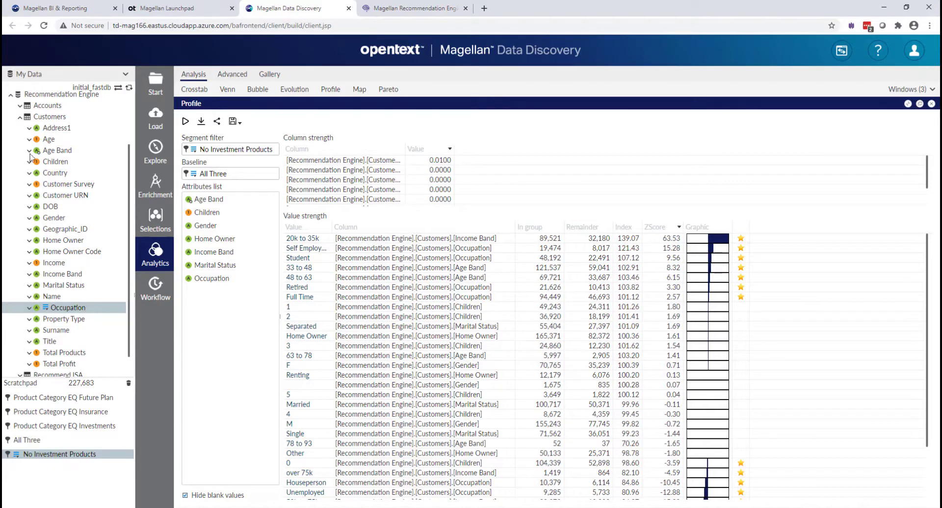
# Replace the profile's segment filter with Product Category EQ Investments.
pyautogui.click(20, 118)
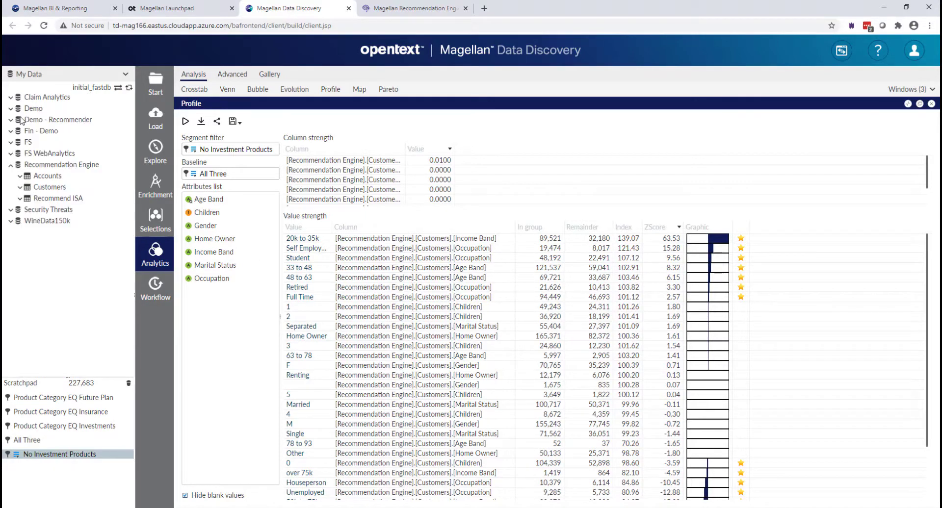
pyautogui.click(20, 177)
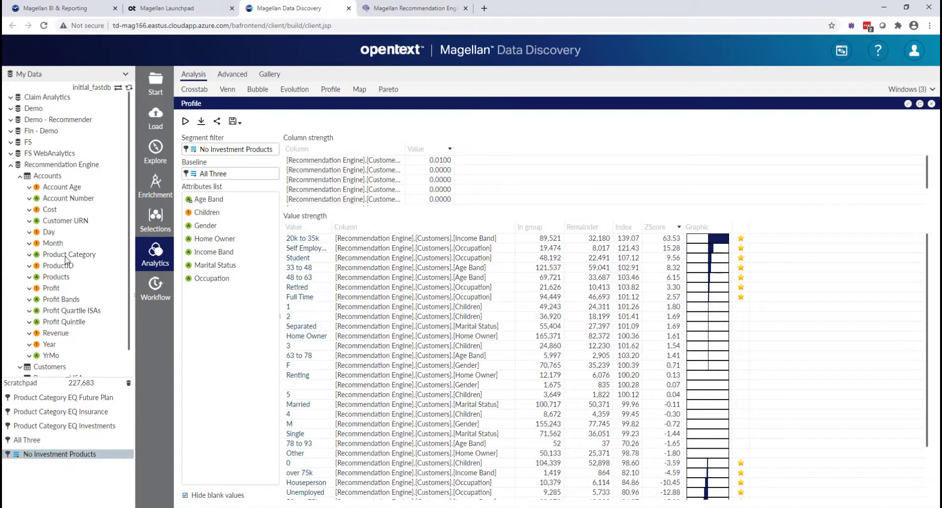
pyautogui.click(29, 255)
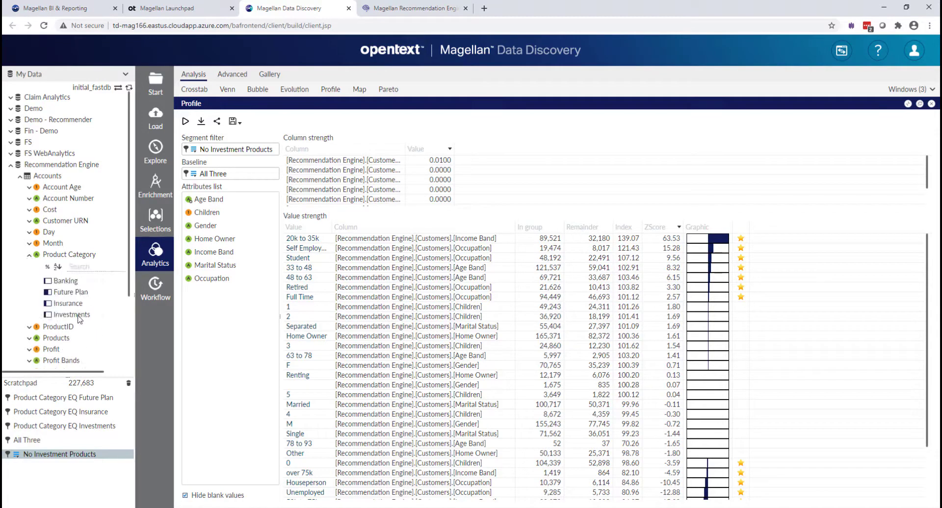
pyautogui.moveTo(74, 318)
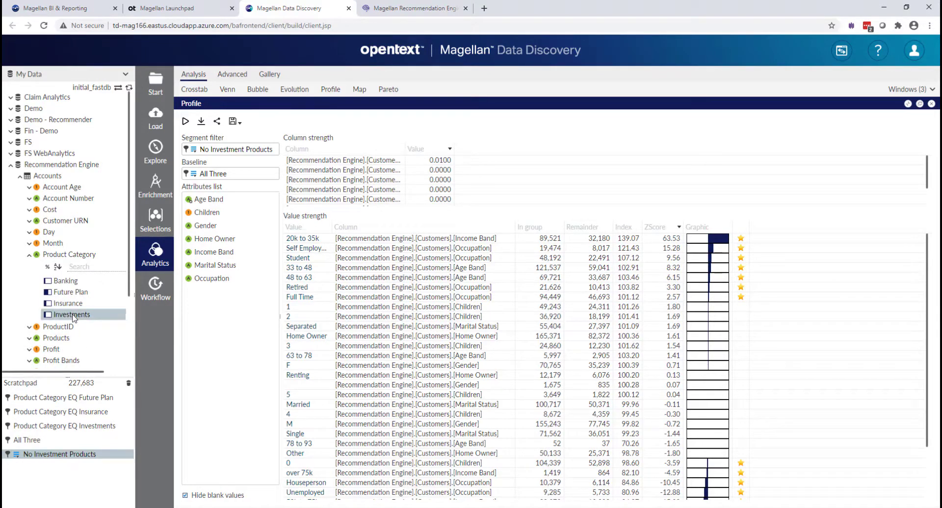
pyautogui.moveTo(74, 318); pyautogui.dragTo(218, 150)
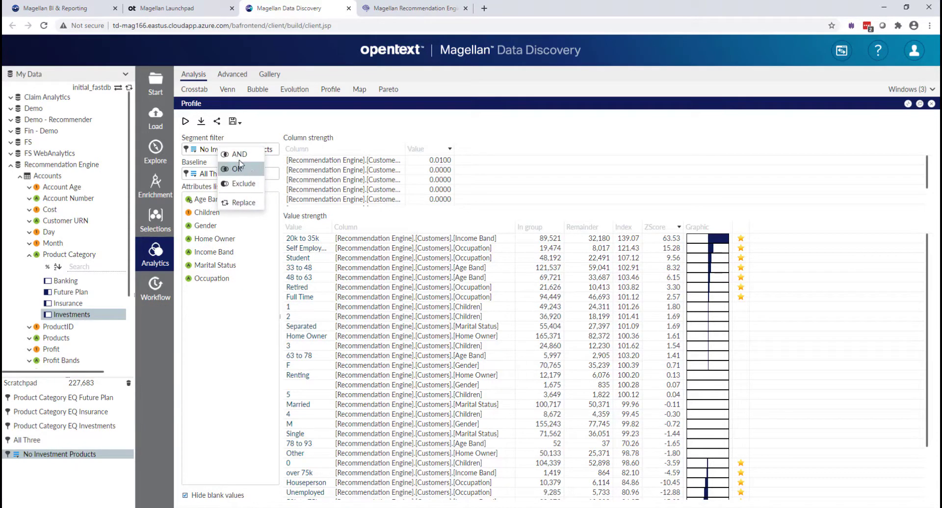
pyautogui.click(243, 203)
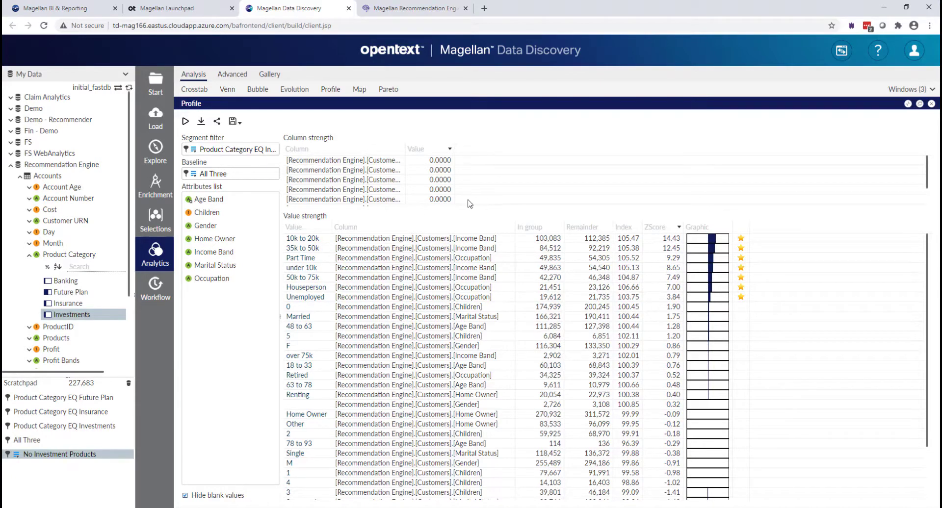
# Replace the baseline with Investments too, then check the Investment ISAs customer count.
pyautogui.scroll(-1, 37, 273)
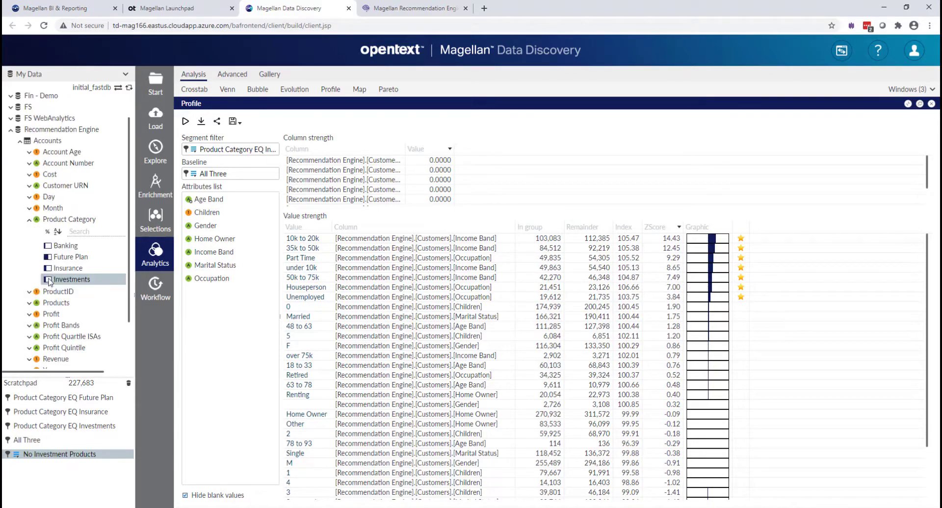
pyautogui.click(29, 307)
pyautogui.moveTo(73, 279); pyautogui.dragTo(212, 177)
pyautogui.click(240, 227)
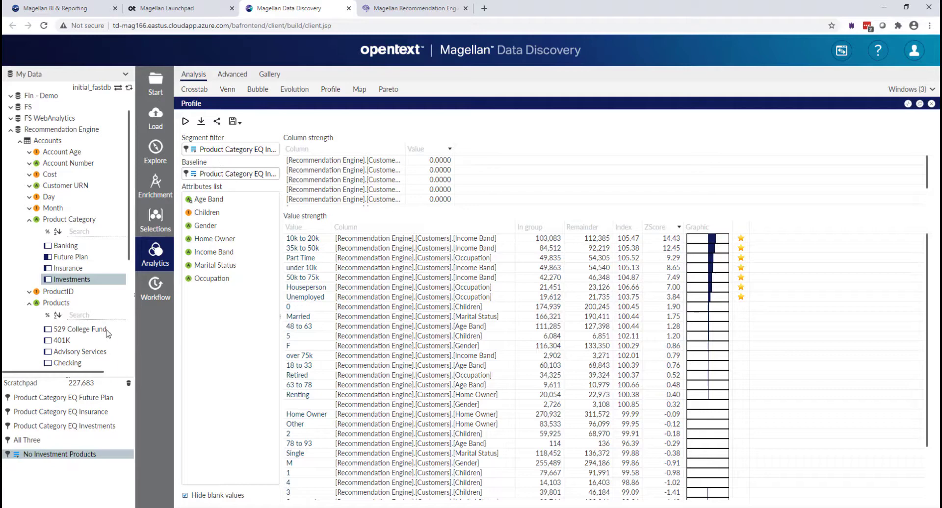
pyautogui.scroll(-2, 68, 334)
pyautogui.scroll(-2, 66, 337)
pyautogui.click(78, 309)
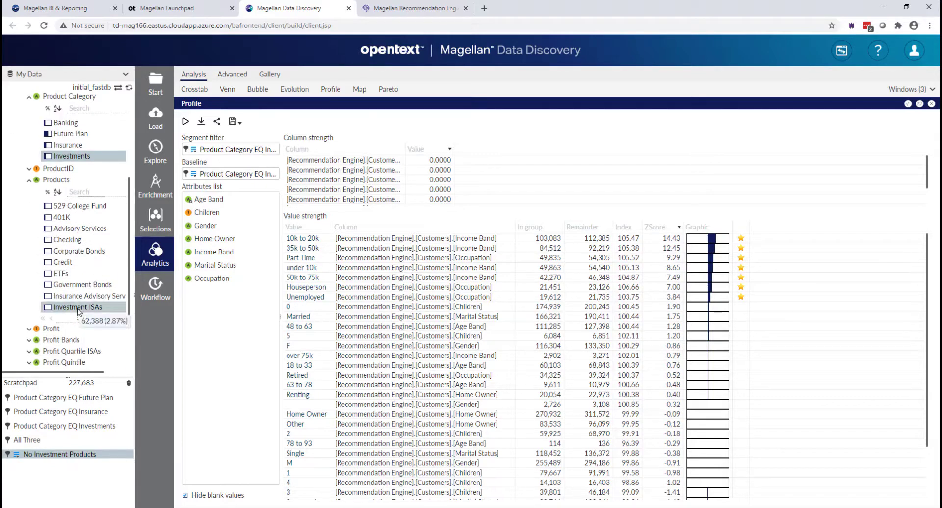
# Replace the segment filter with Products EQ Investment ISAs, found by searching 'Invest', and rerun the profile.
pyautogui.click(81, 191)
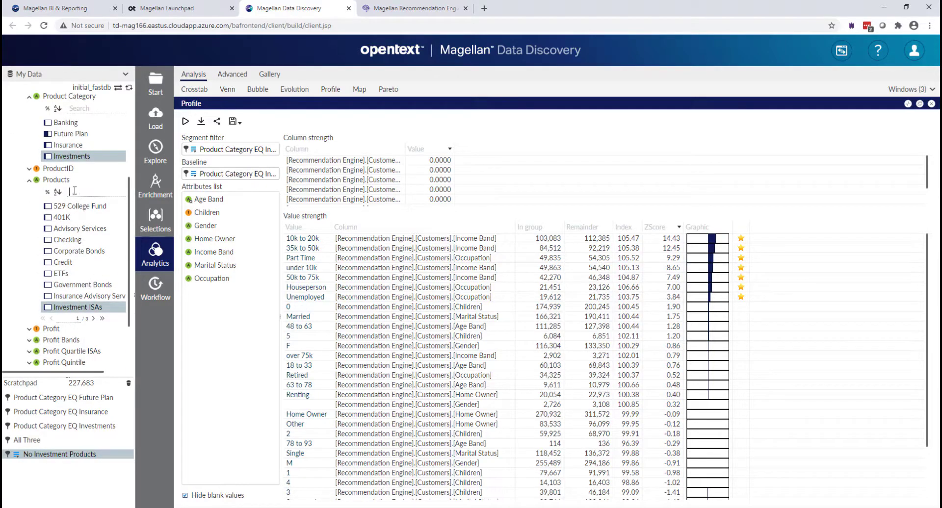
pyautogui.write('Invest')
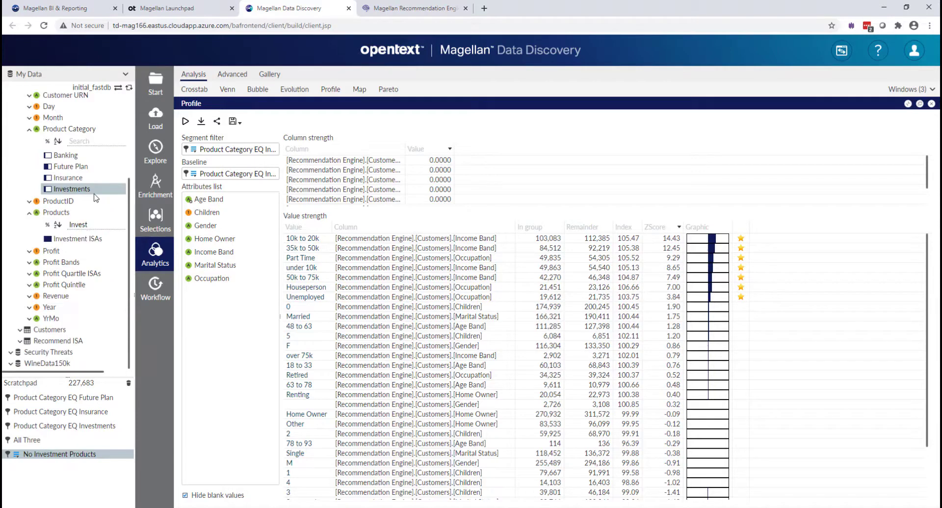
pyautogui.moveTo(93, 239); pyautogui.dragTo(223, 151)
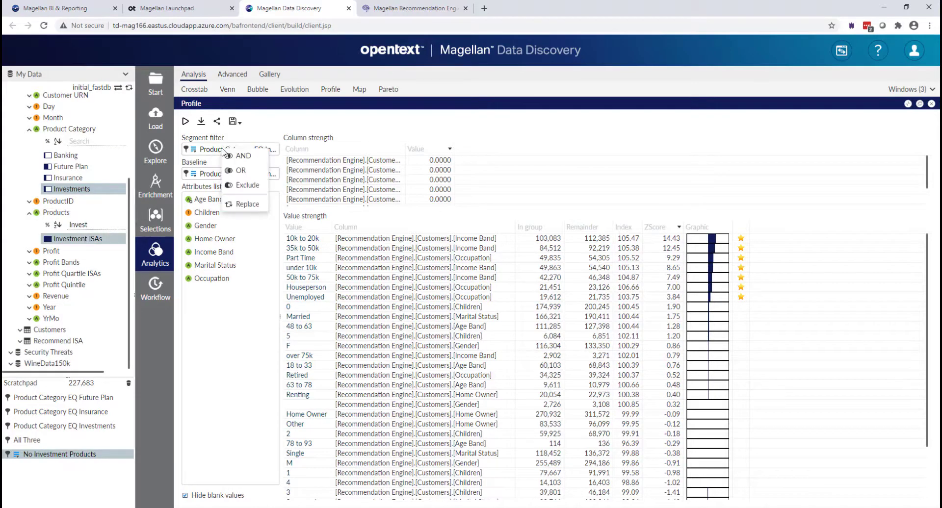
pyautogui.click(245, 205)
pyautogui.click(186, 122)
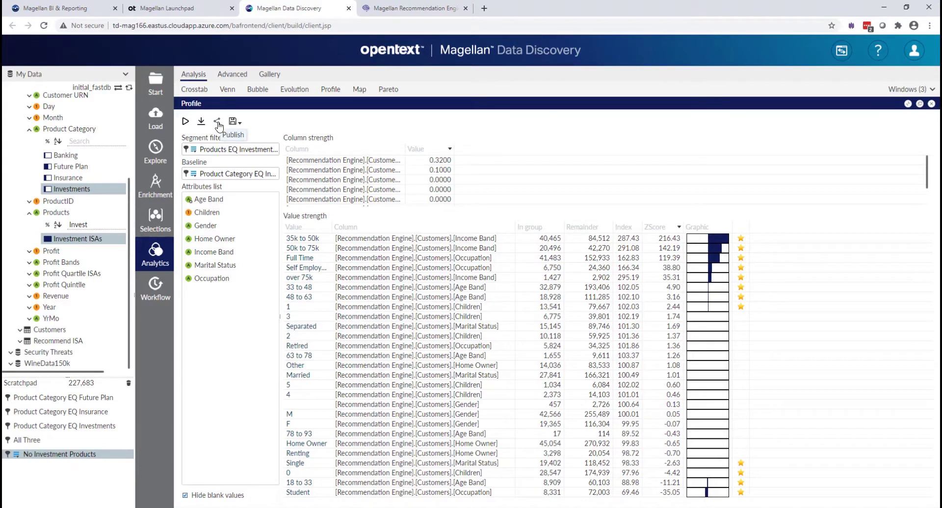
# Add the Investments Demographics gadget to the Marketing page, shorten it, and lock the dashboard.
pyautogui.click(440, 7)
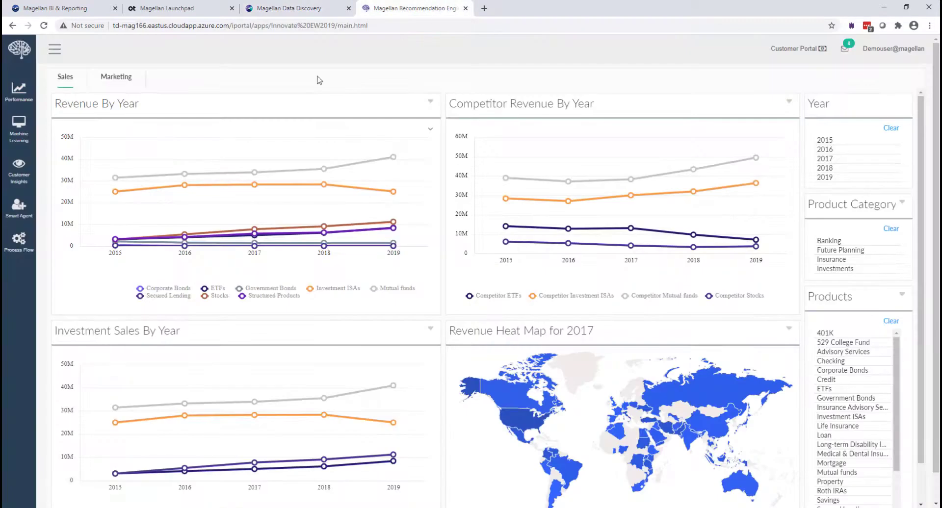
pyautogui.click(123, 79)
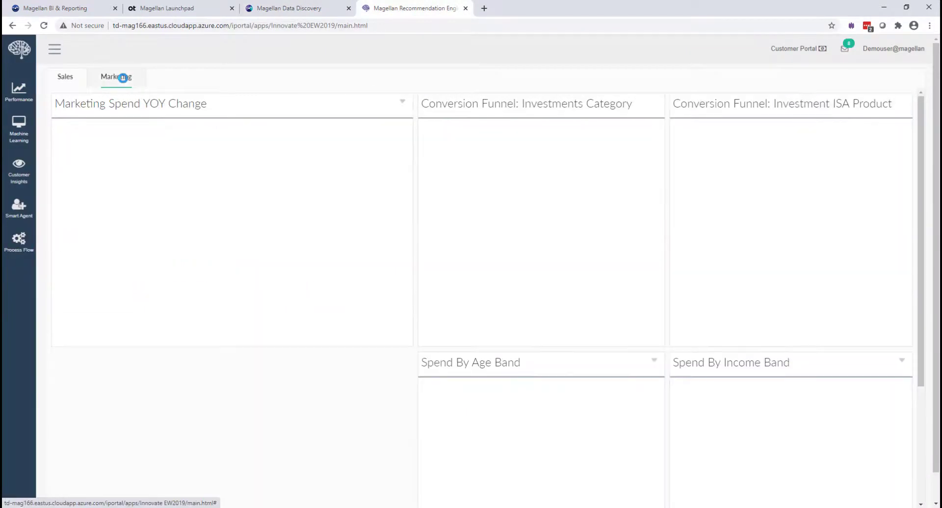
pyautogui.click(54, 53)
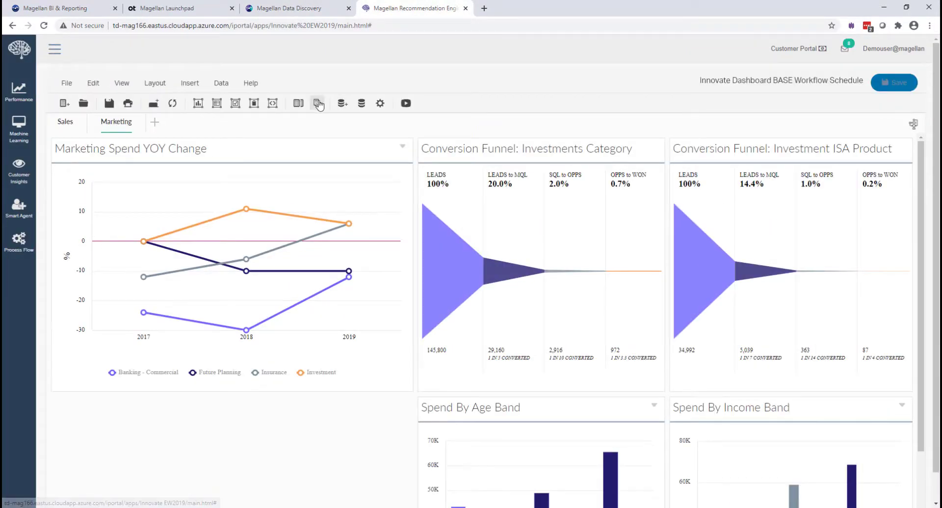
pyautogui.click(318, 103)
pyautogui.click(380, 275)
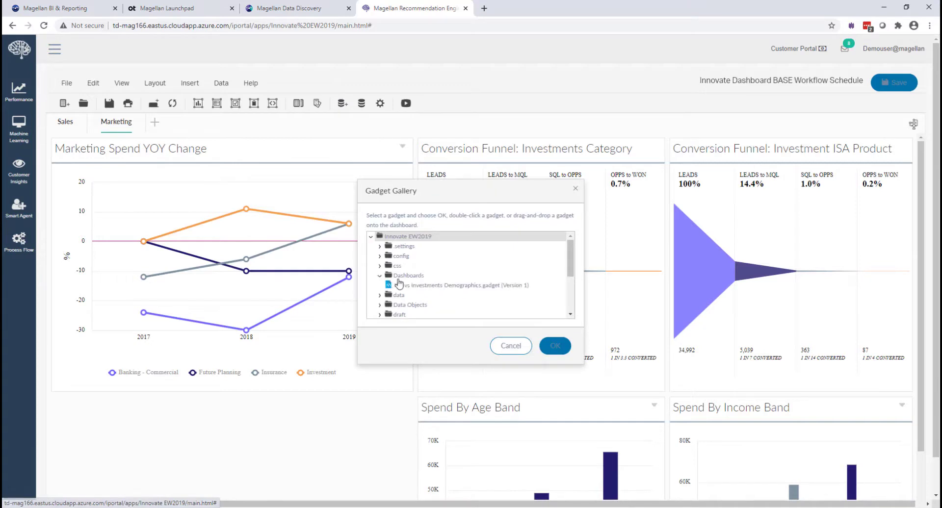
pyautogui.click(417, 286)
pyautogui.click(555, 346)
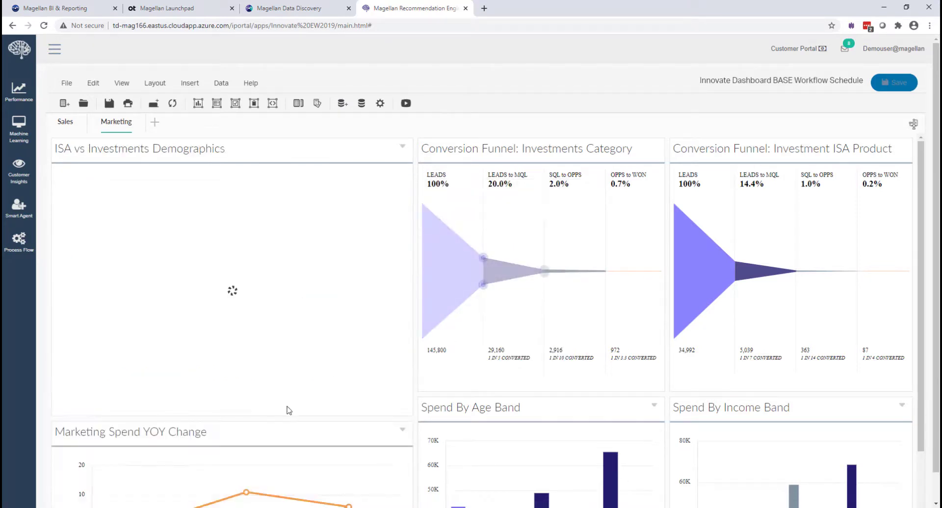
pyautogui.moveTo(325, 415); pyautogui.dragTo(337, 390)
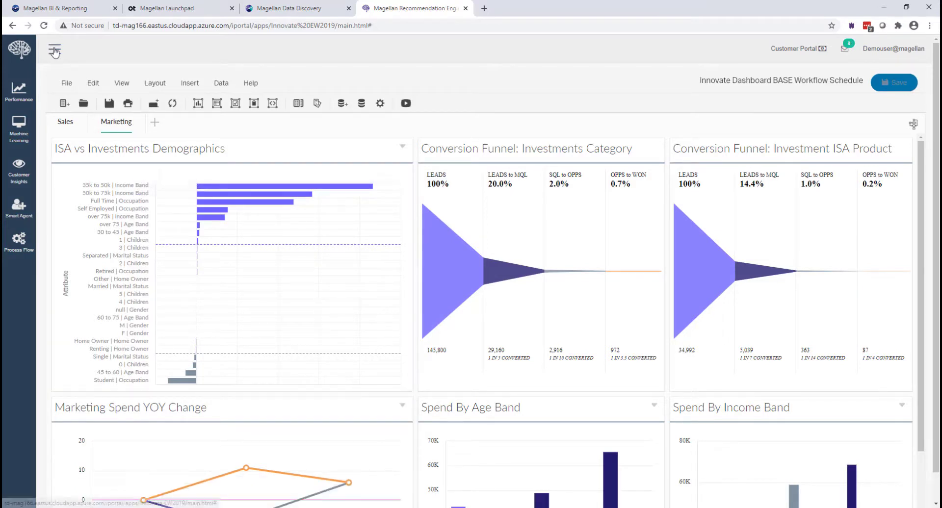
pyautogui.click(88, 73)
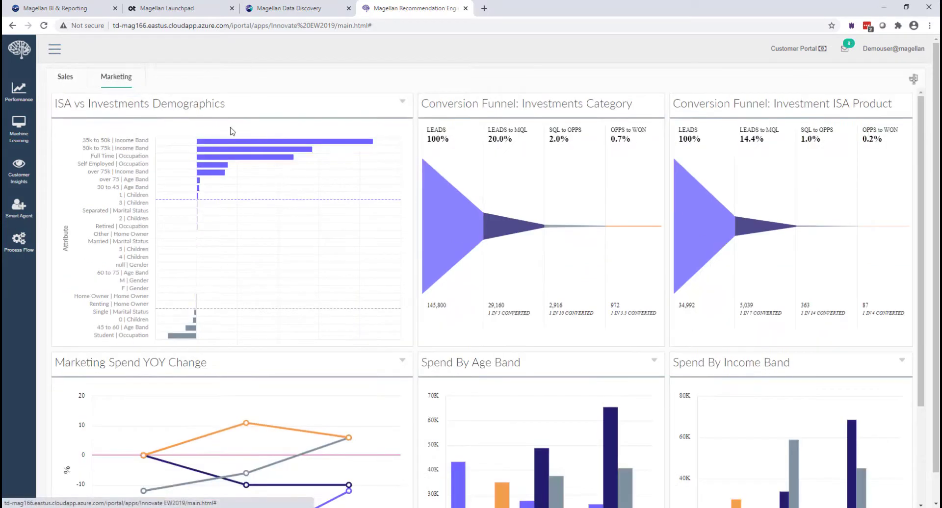
# Review the Investment ISA profile in Data Discovery, then return to the Recommendation Engine dashboard.
pyautogui.click(301, 6)
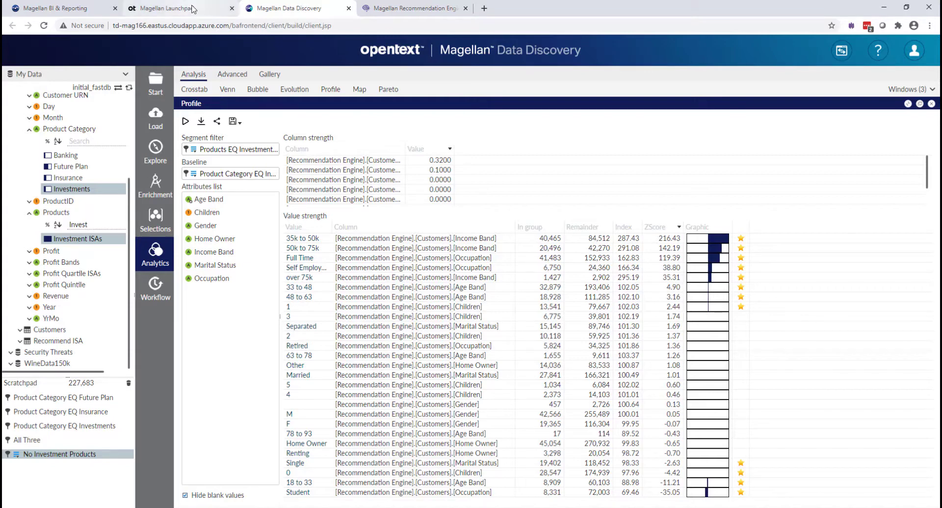
pyautogui.click(398, 5)
# Publish the Product Recommendations model to BDA and close the Notebook6 tab.
pyautogui.moveTo(17, 137)
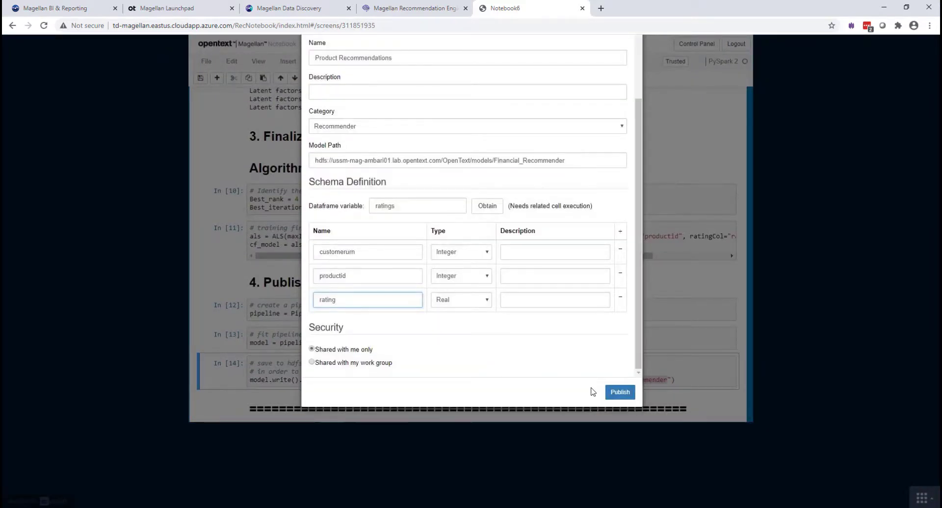
pyautogui.click(620, 393)
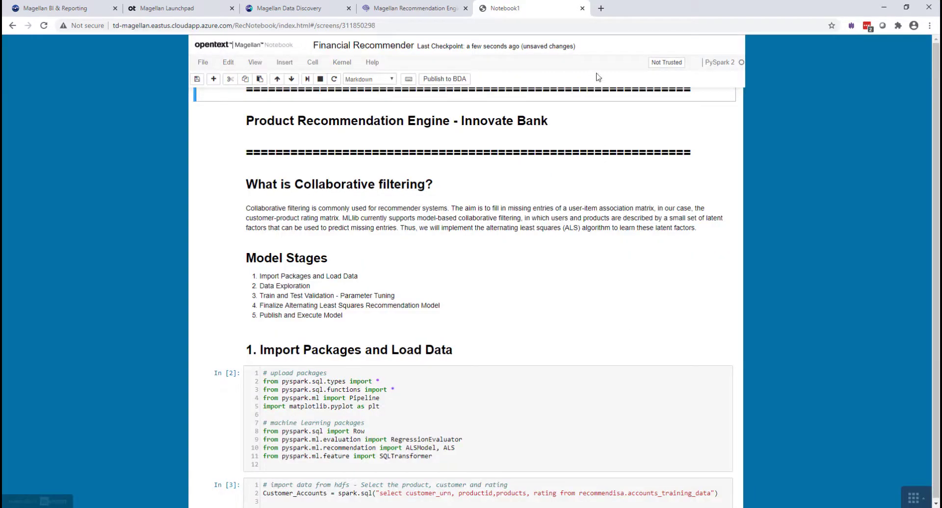
pyautogui.click(582, 8)
# Change the Data Discovery repository to spark gateway and open its MLlib models page.
pyautogui.click(244, 11)
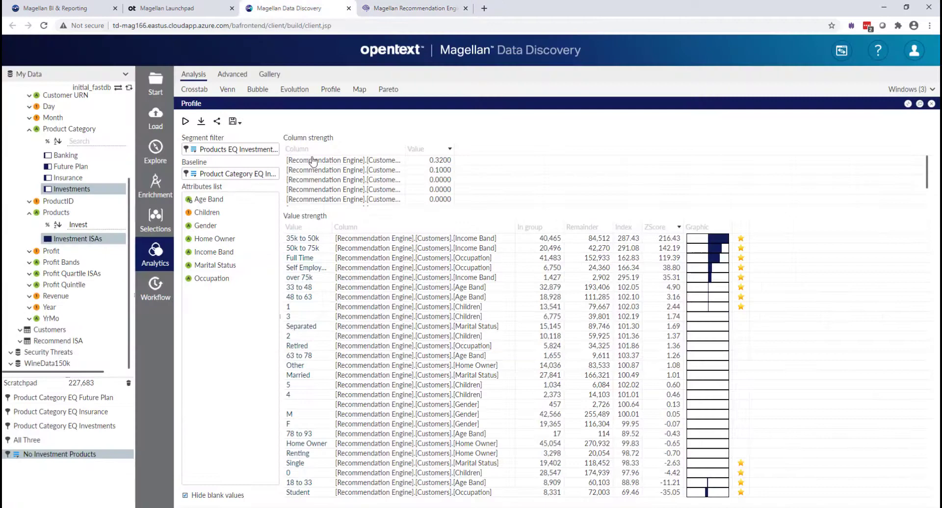
pyautogui.click(118, 89)
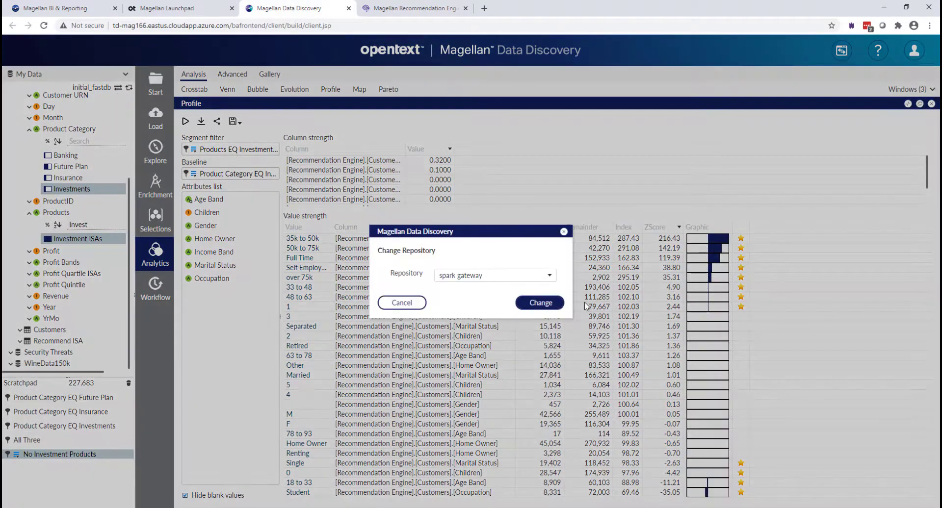
pyautogui.click(519, 308)
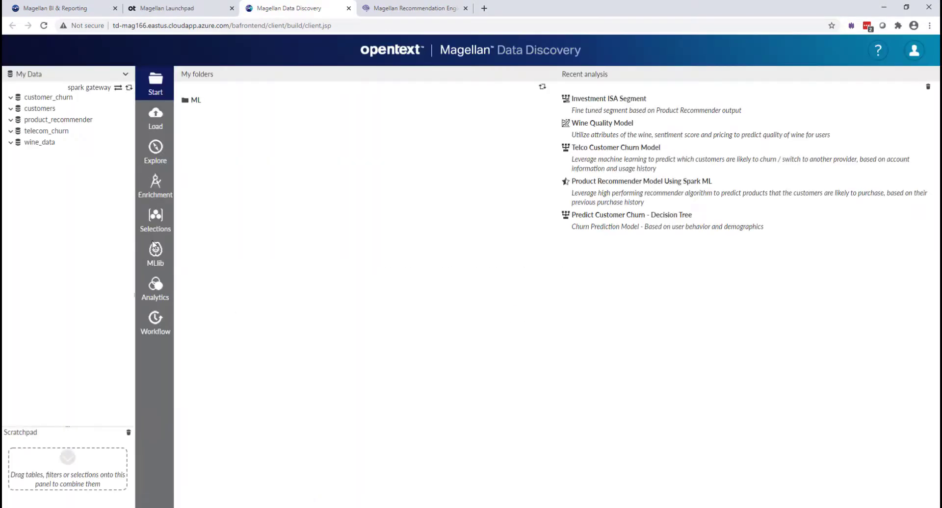
pyautogui.click(155, 253)
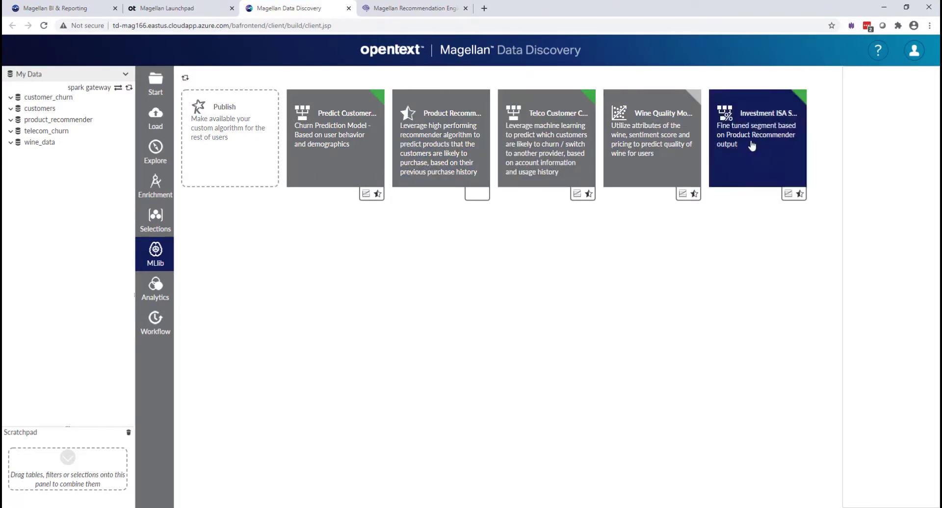
# Review the Investment ISA Segment evaluation history chart, then bring up that model's ML Model settings.
pyautogui.click(788, 194)
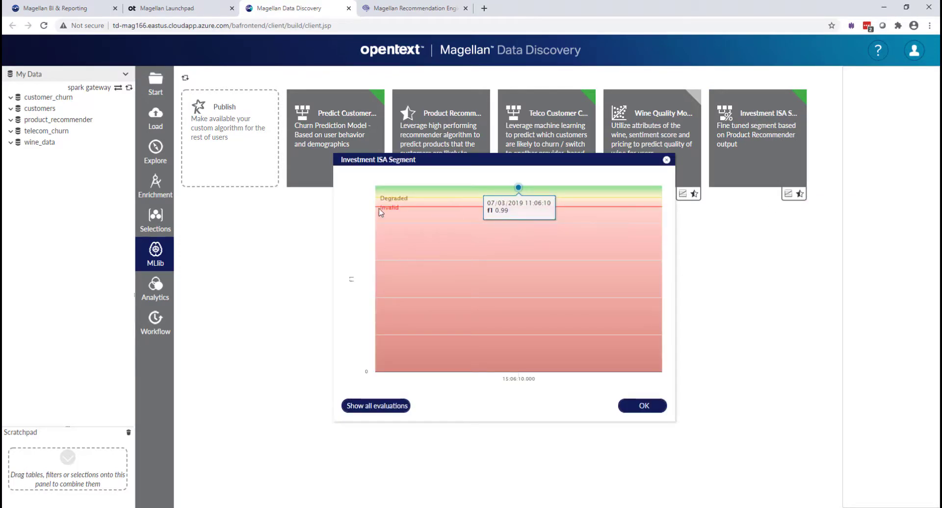
pyautogui.click(667, 160)
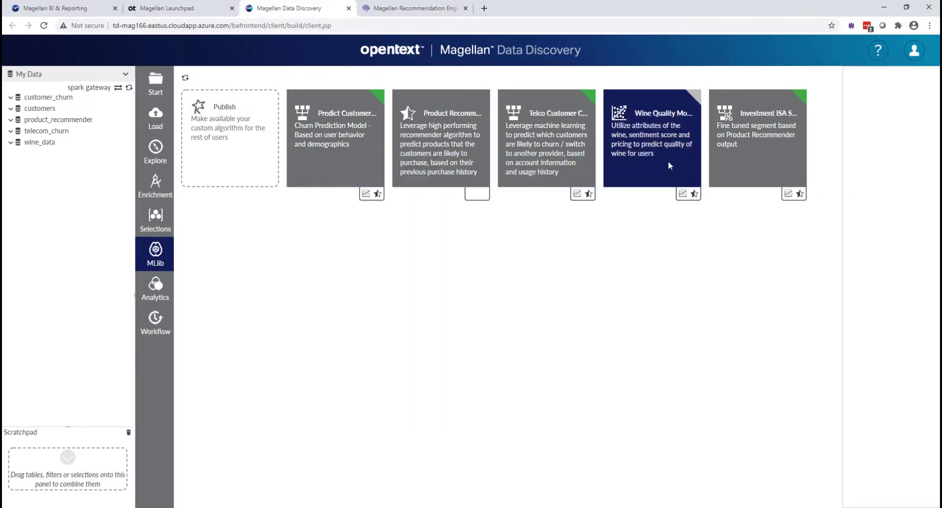
pyautogui.click(760, 134)
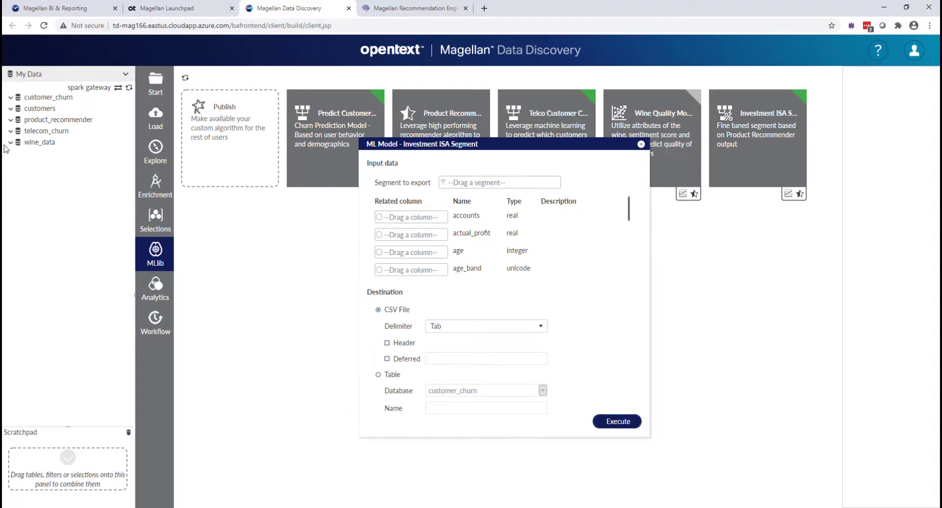
# Inspect the columns of the product_recommender tables customer_accounts, predictions and recomendations.
pyautogui.click(10, 121)
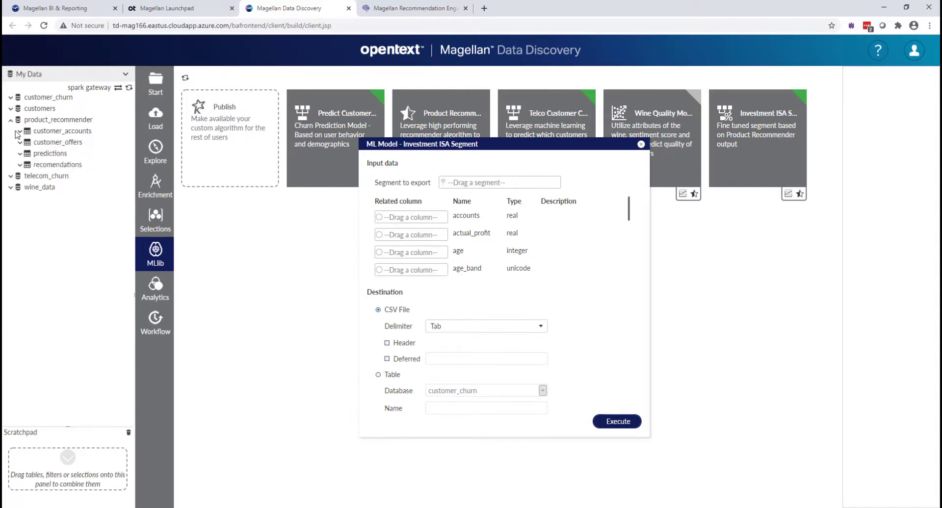
pyautogui.click(20, 132)
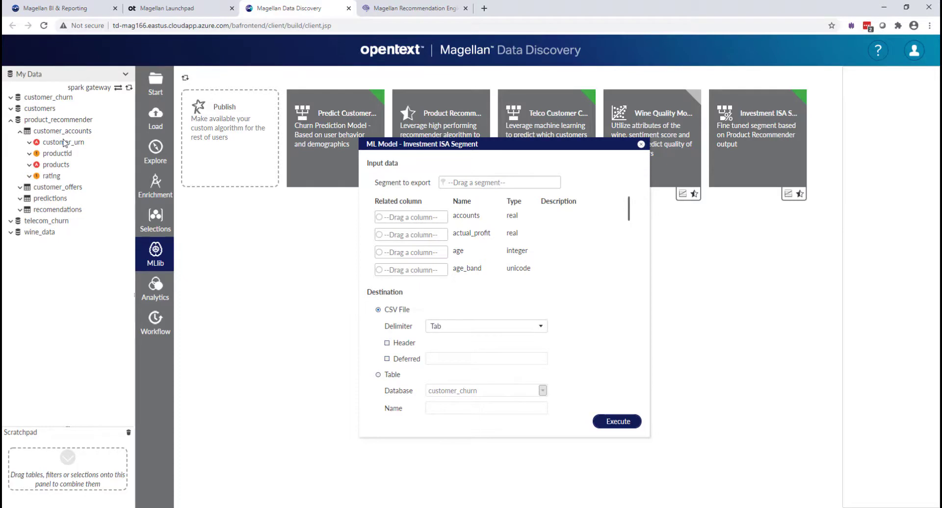
pyautogui.click(20, 132)
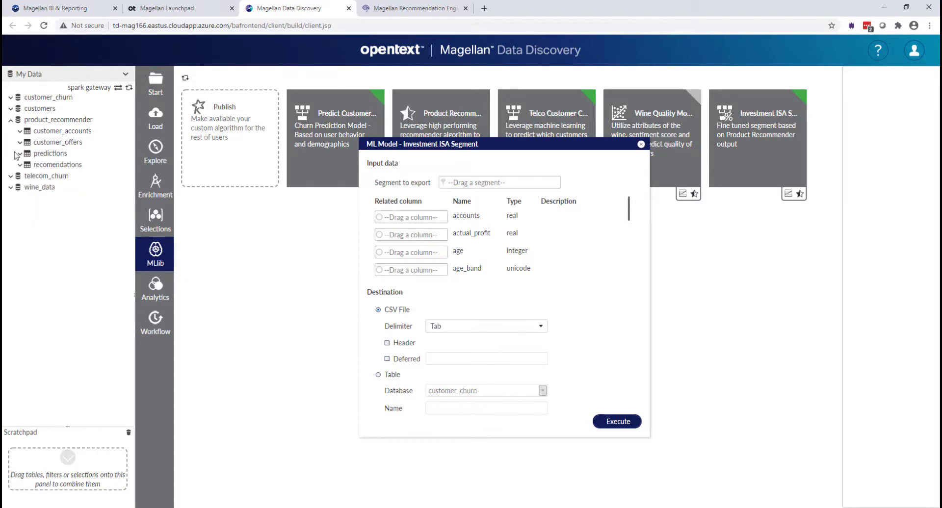
pyautogui.click(21, 154)
pyautogui.click(19, 154)
pyautogui.click(20, 165)
pyautogui.click(20, 165)
# Switch to the Product Recommender model and use the recomendations table as its segment to export.
pyautogui.click(641, 144)
pyautogui.click(427, 134)
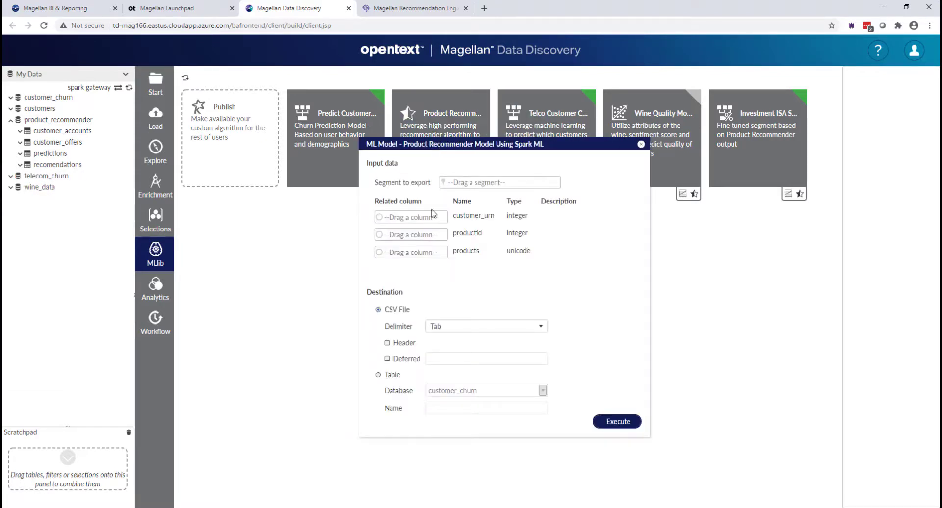
pyautogui.click(21, 165)
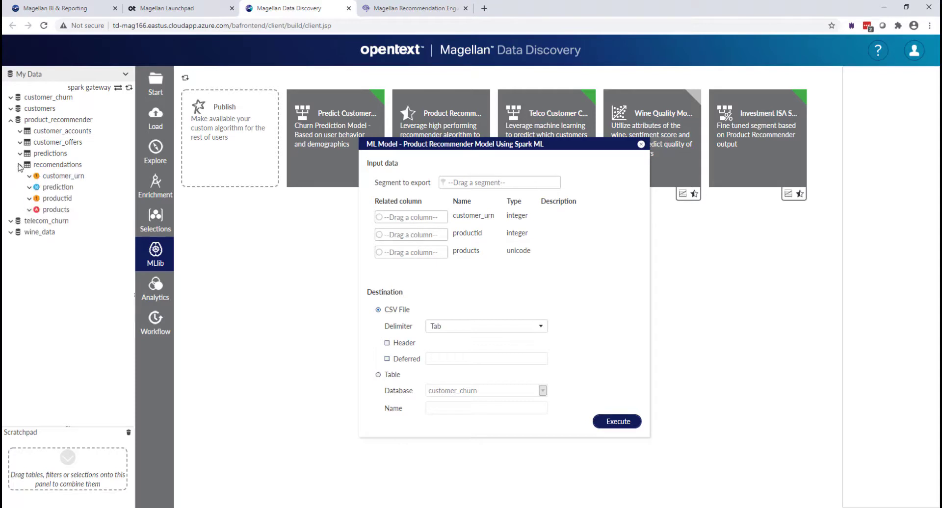
pyautogui.click(20, 165)
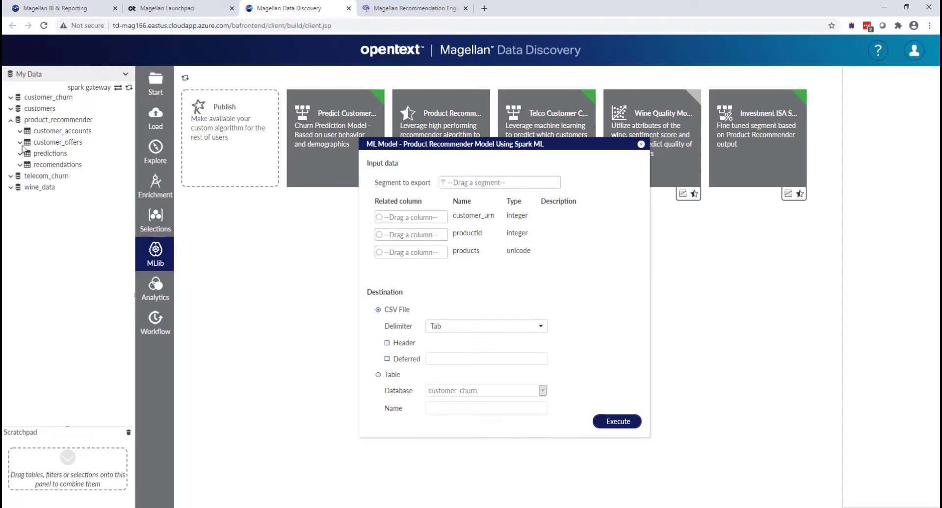
pyautogui.click(27, 167)
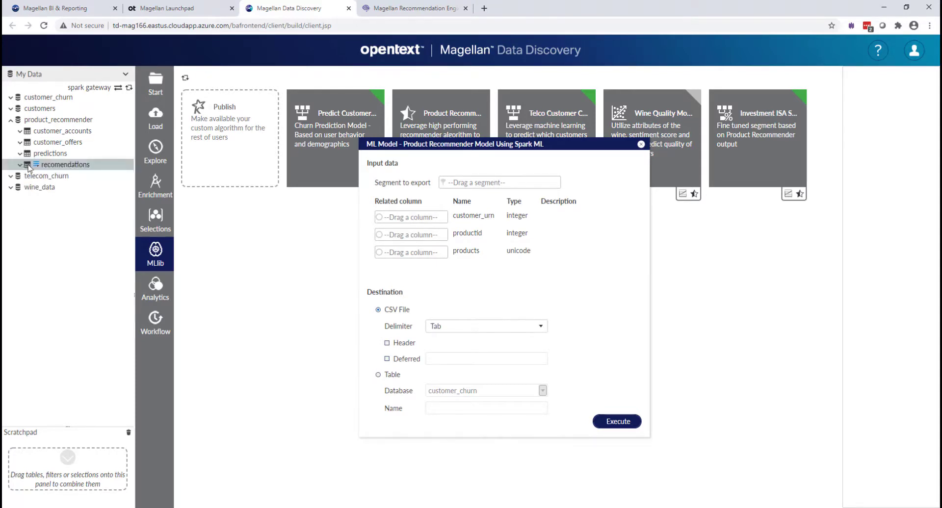
pyautogui.moveTo(20, 167); pyautogui.dragTo(487, 187)
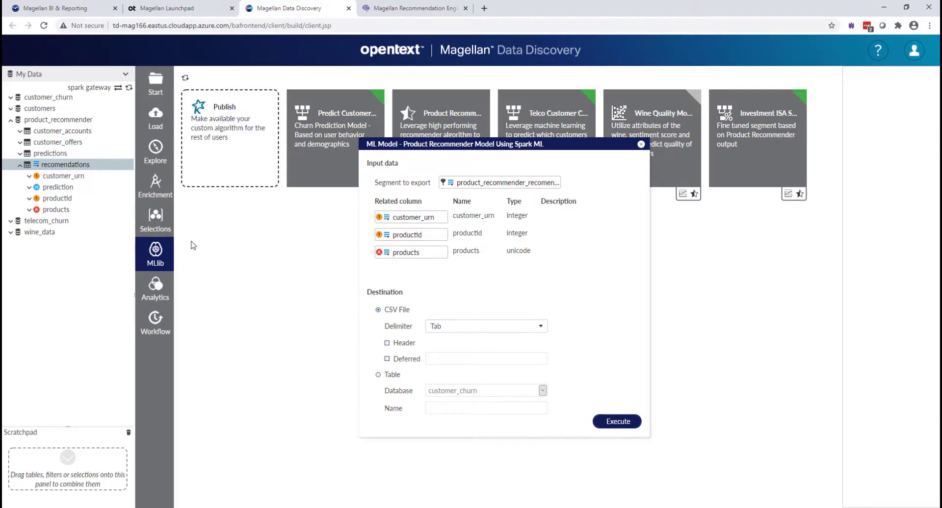
# Execute the model with output to a Table named AiSummit in the product_recommender database.
pyautogui.click(378, 375)
pyautogui.click(543, 391)
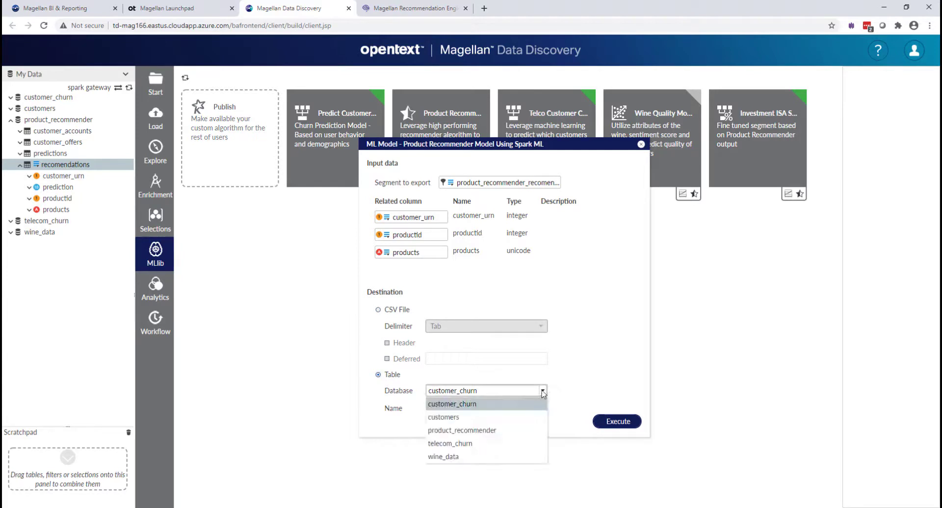
pyautogui.click(502, 429)
pyautogui.click(463, 408)
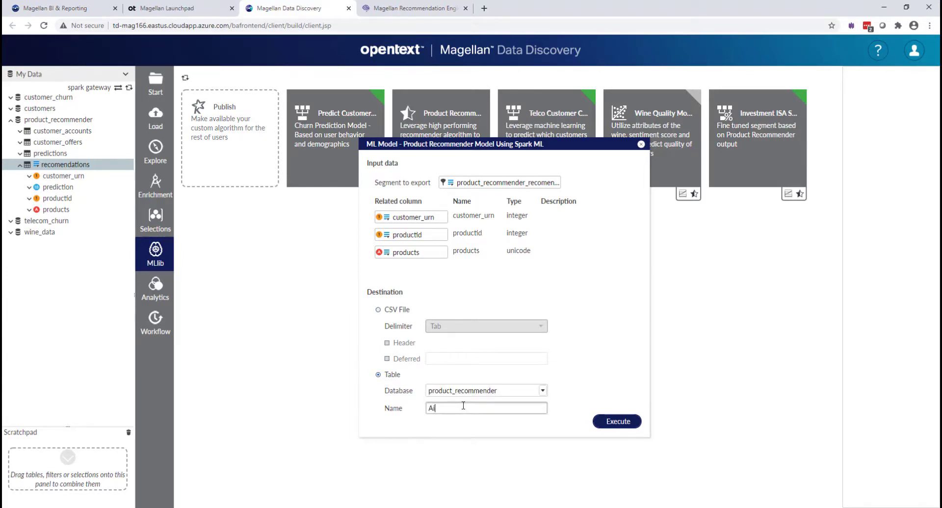
pyautogui.write('AiSummit')
pyautogui.click(624, 425)
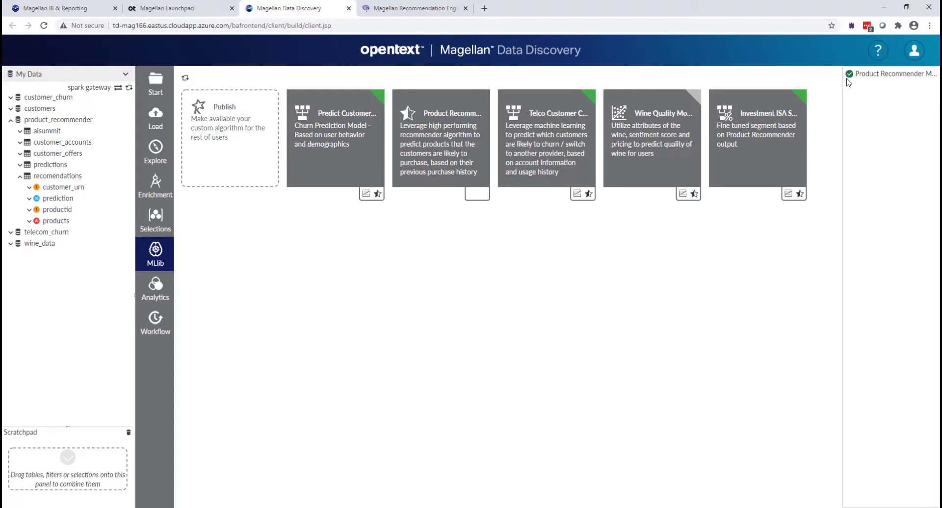
# Expand the aisummit table in My Data and select its prediction column.
pyautogui.click(20, 131)
pyautogui.click(57, 154)
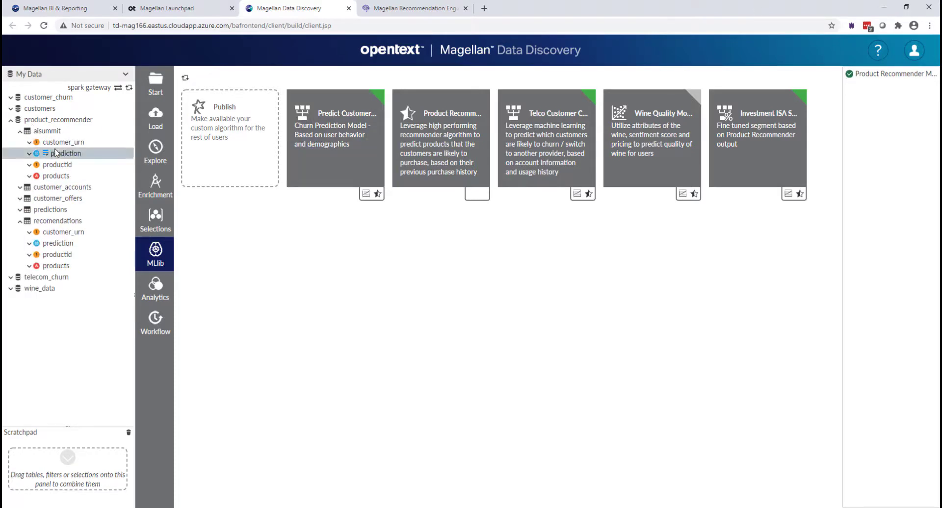